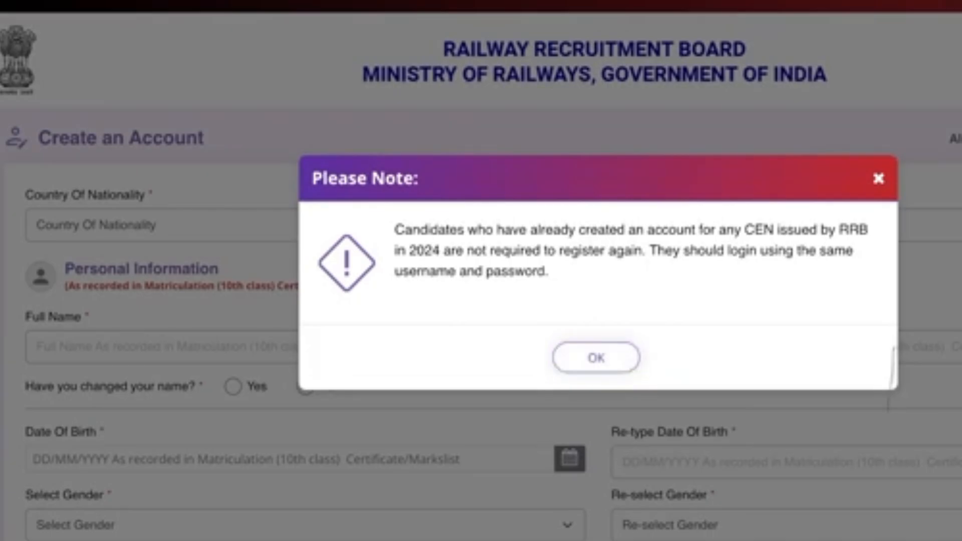
Dismiss the 'Please Note' popup about existing 2024 accounts on the Create an Account form
click(596, 357)
click(501, 225)
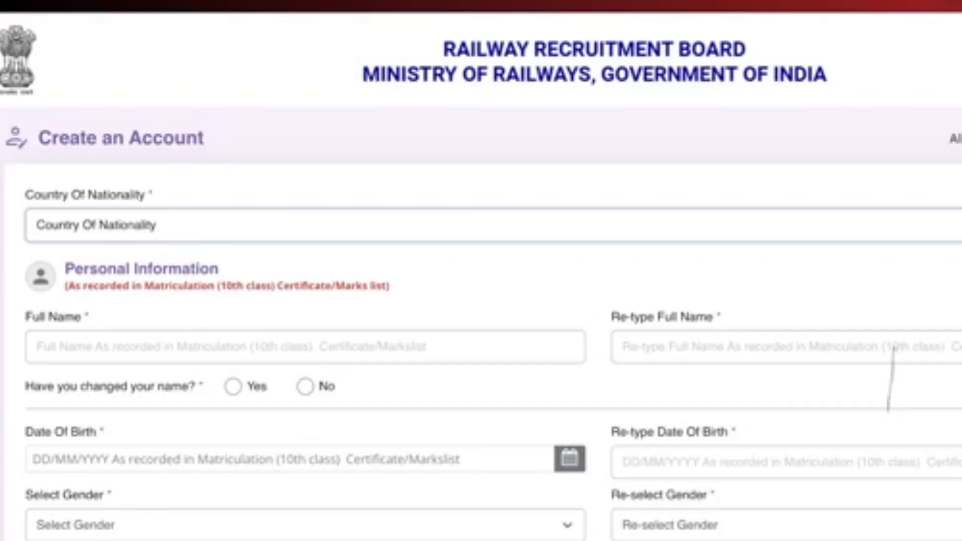
Set nationality to India, enter and re-type the candidate's full name, and mark the name as unchanged
click(150, 271)
scroll(481, 300, down, 1)
click(306, 287)
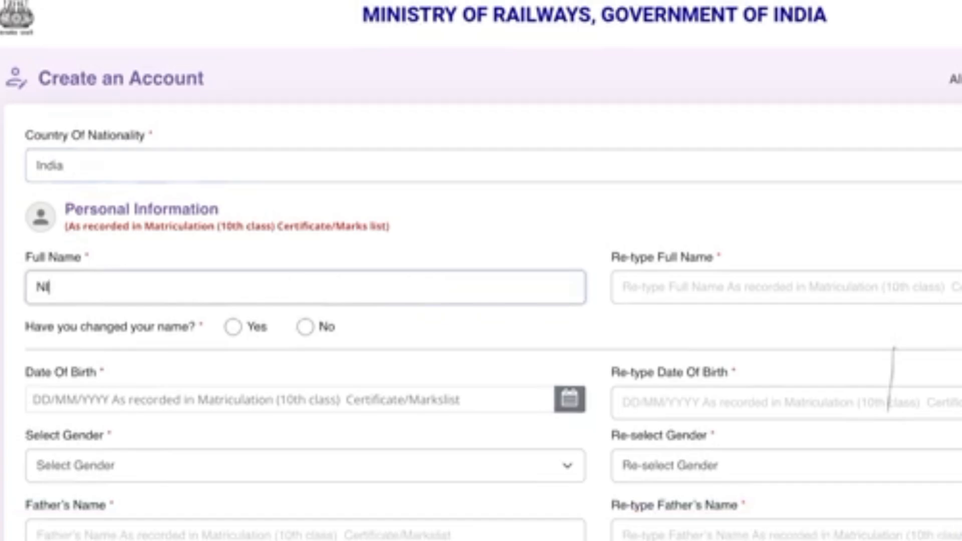
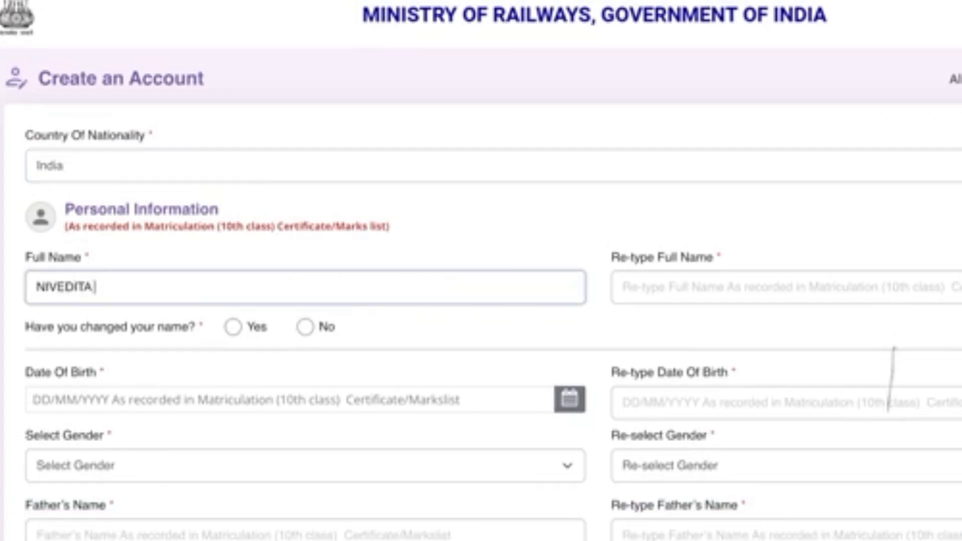
click(781, 287)
text(NI)
click(782, 287)
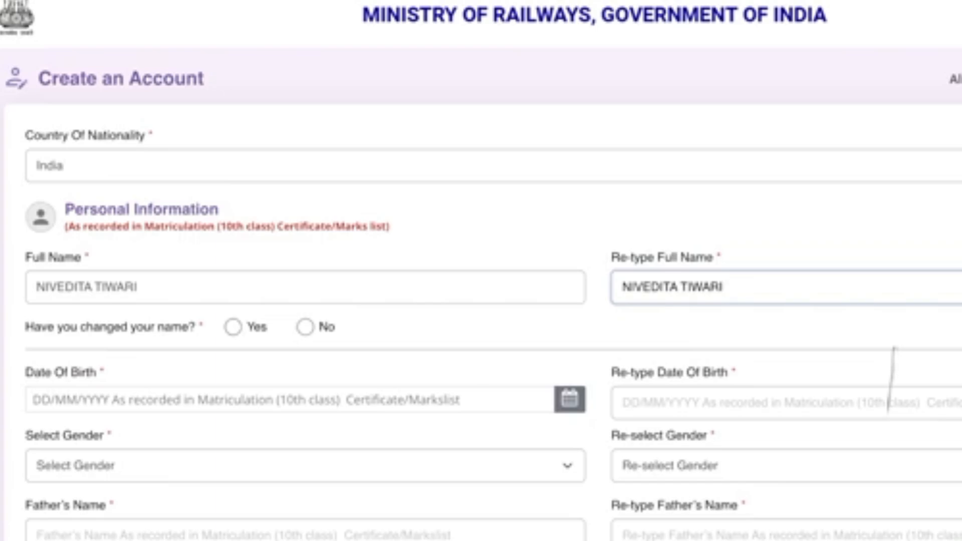
click(305, 327)
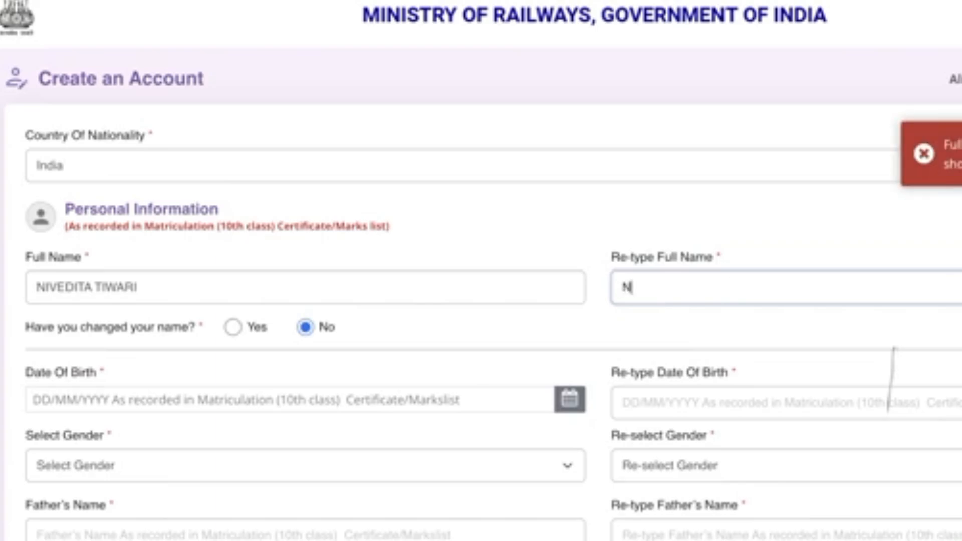
click(569, 399)
scroll(233, 204, down, 2)
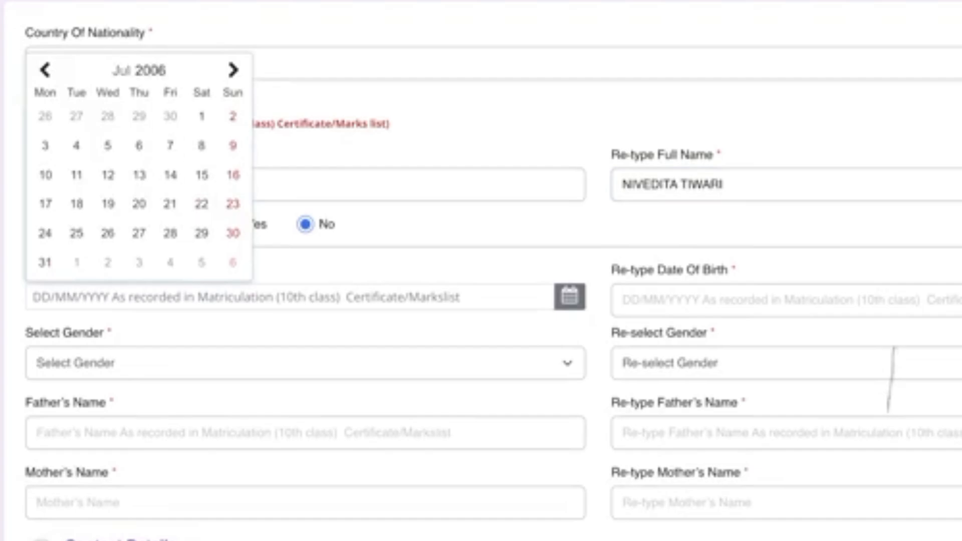
click(139, 70)
click(66, 204)
click(45, 116)
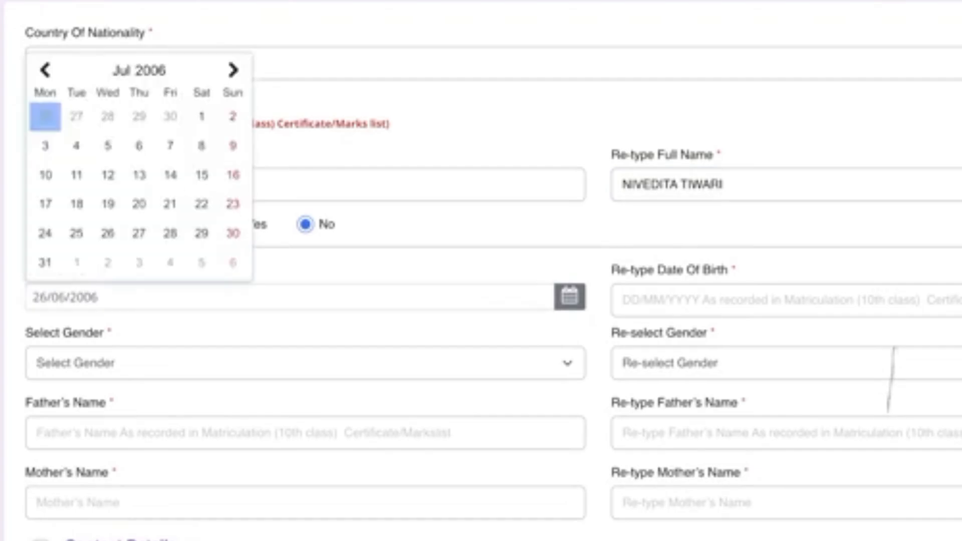
click(151, 70)
click(230, 146)
click(201, 205)
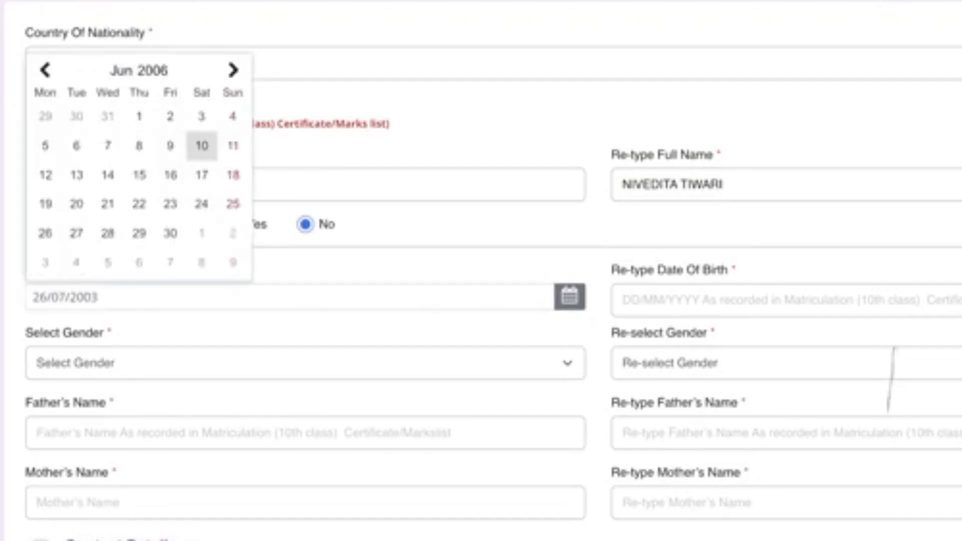
click(45, 232)
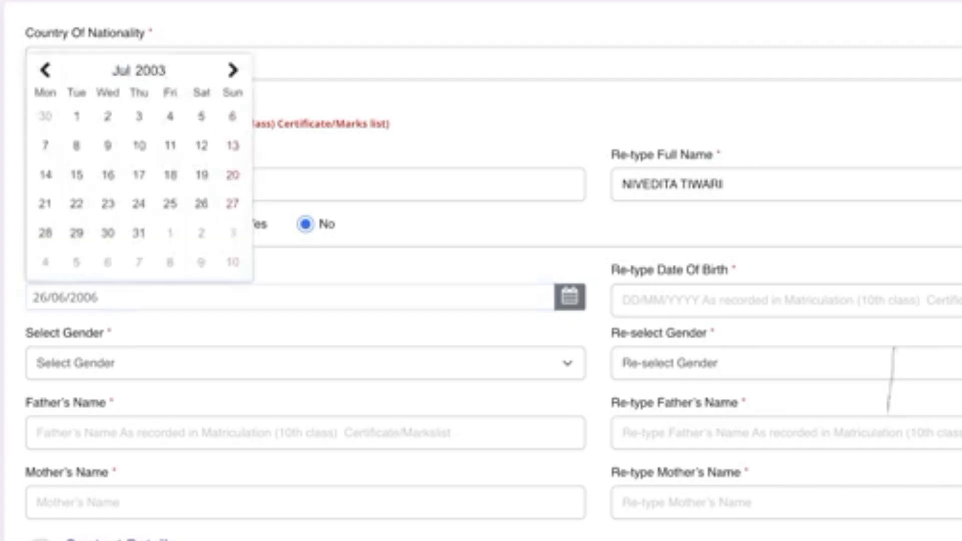
click(782, 299)
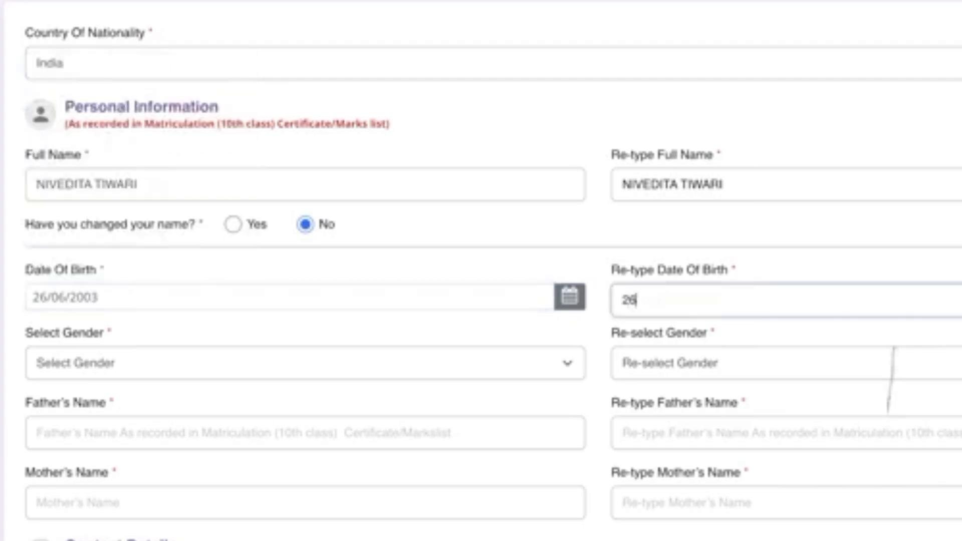
Choose Female as the gender in both the gender and confirm-gender fields
key(Tab)
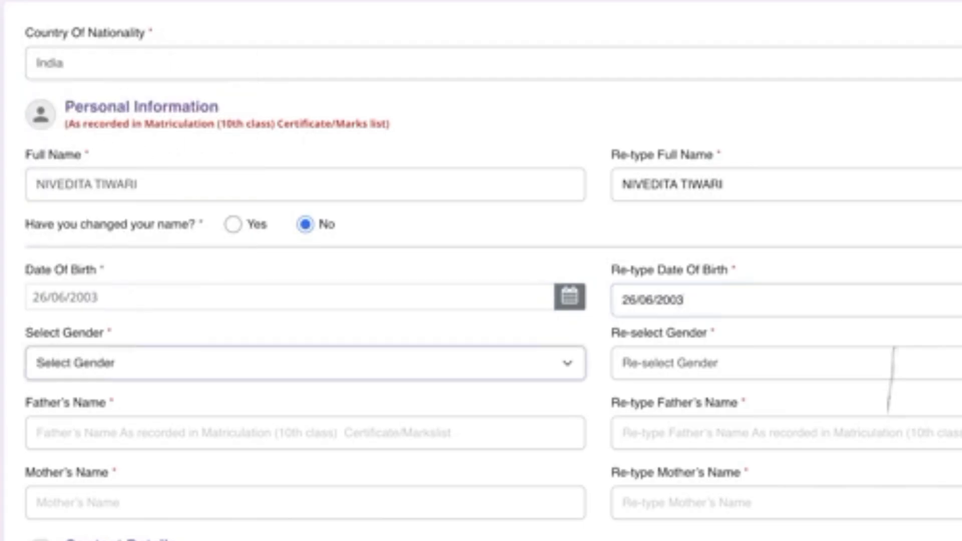
key(f)
key(Tab)
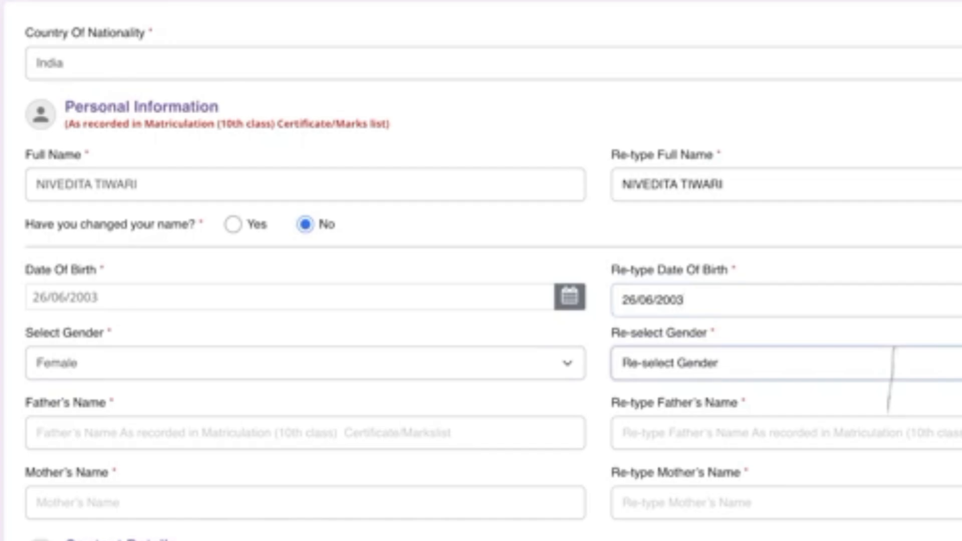
key(f)
Enter the father's name and the mother's name in their fields
scroll(481, 270, down, 1)
key(Tab)
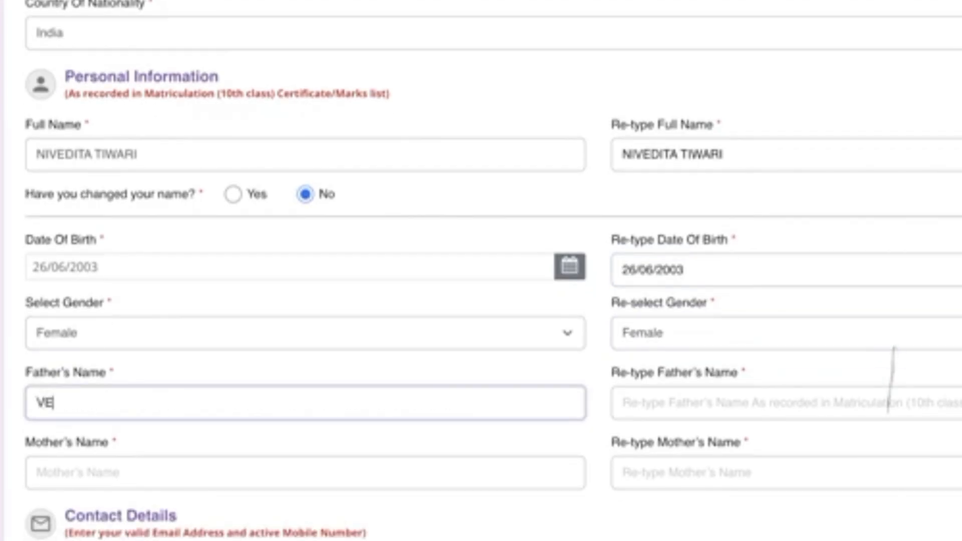
key(Tab)
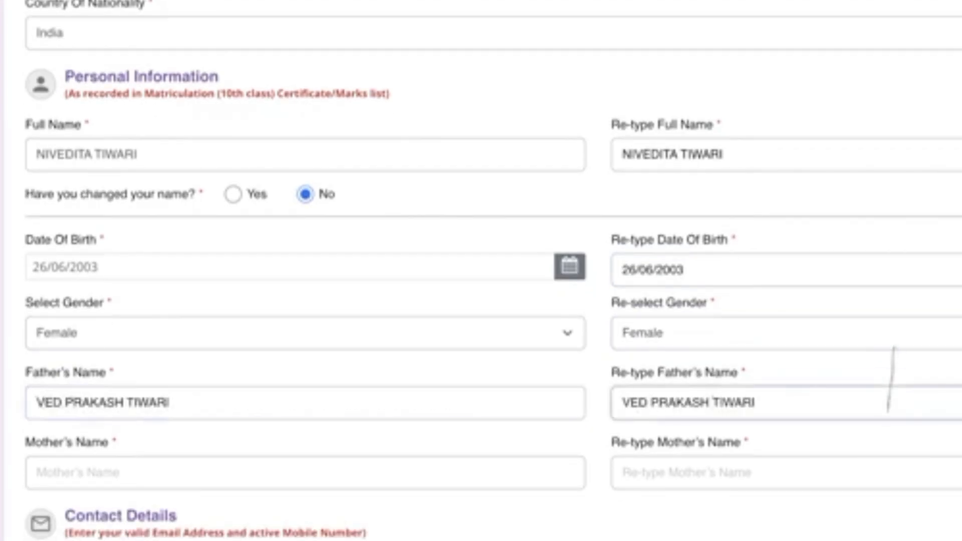
key(Tab)
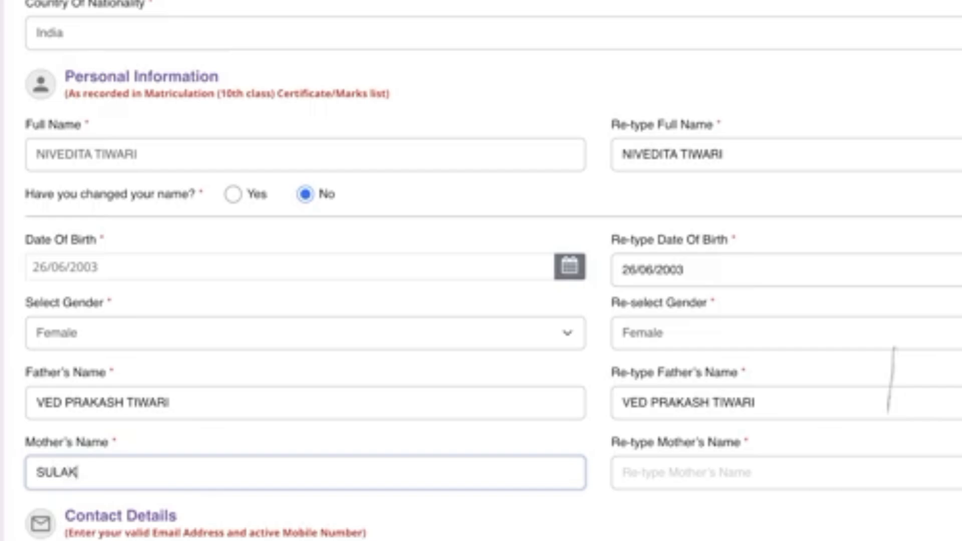
key(Tab)
In Create Your Password, enter the account password in both Password and Confirm Password
scroll(481, 270, down, 3)
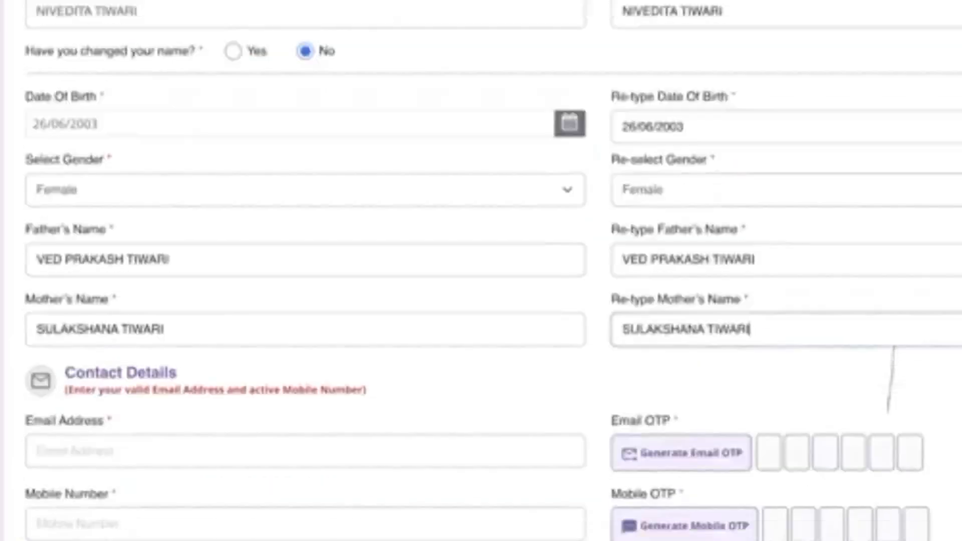
scroll(890, 378, down, 2)
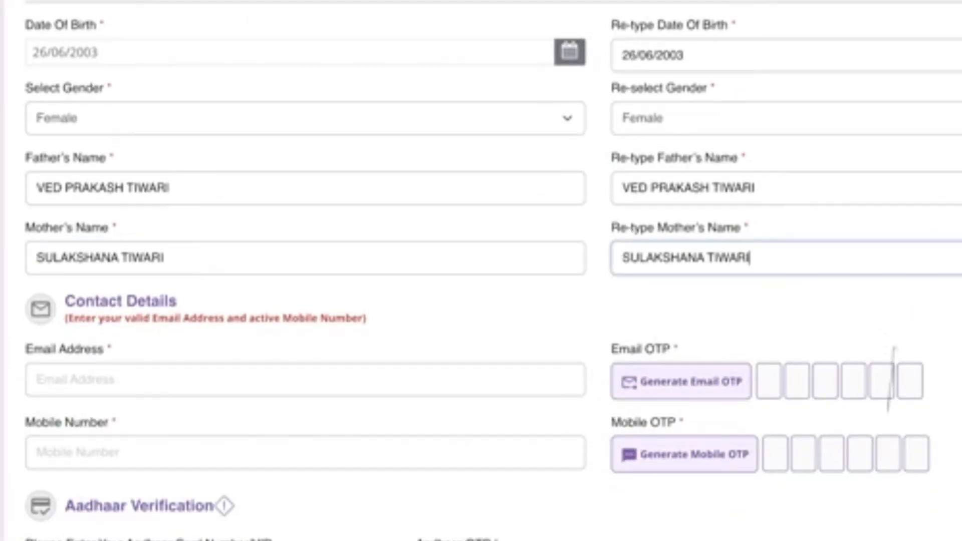
scroll(891, 378, down, 2)
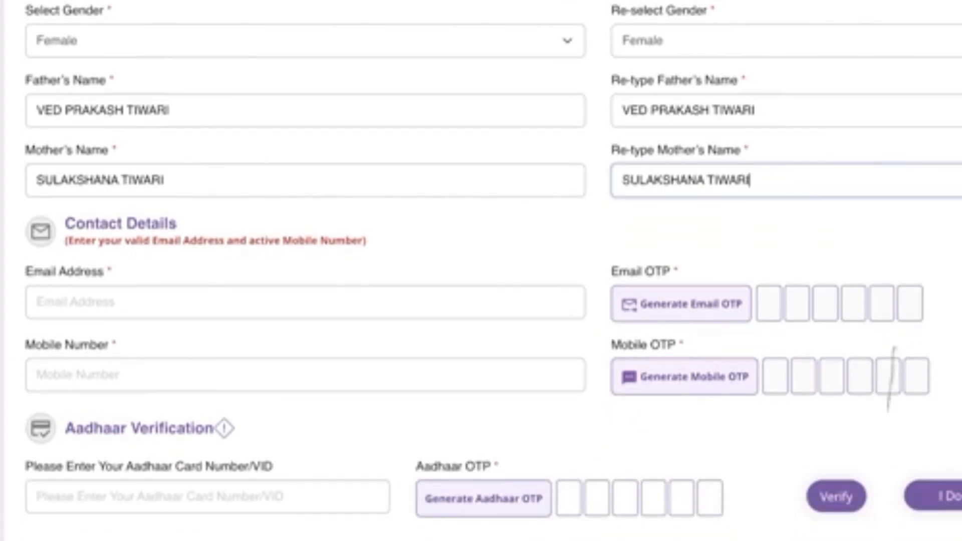
scroll(890, 378, down, 3)
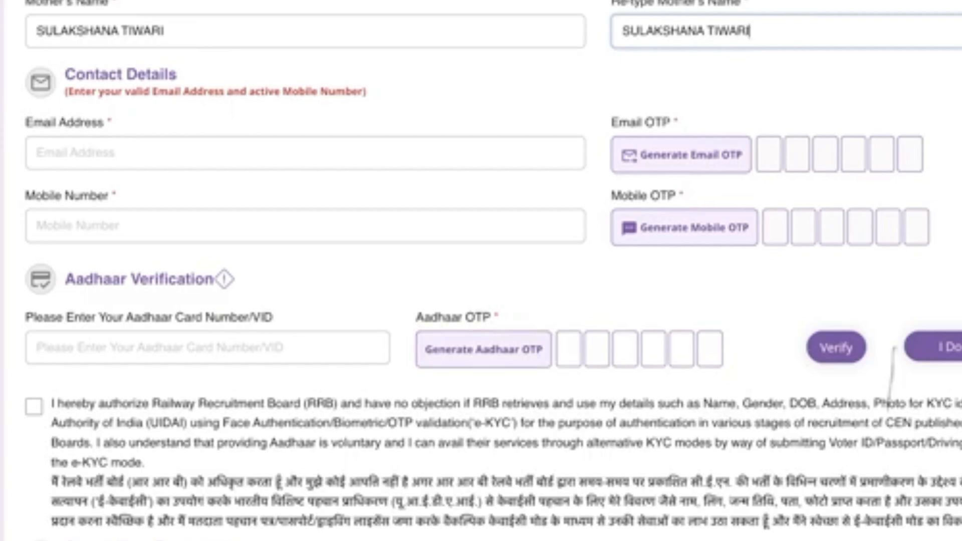
scroll(891, 376, down, 2)
scroll(891, 375, down, 6)
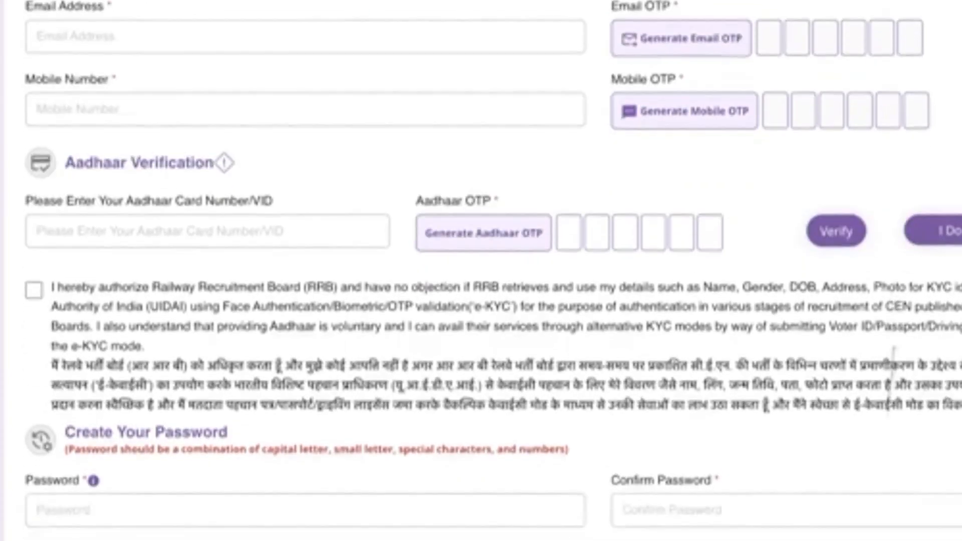
scroll(890, 378, down, 1)
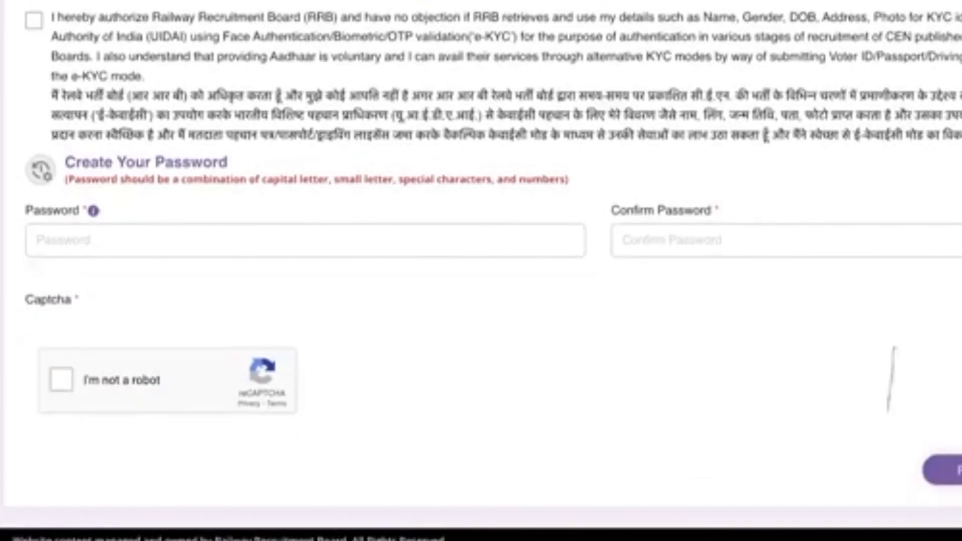
click(55, 241)
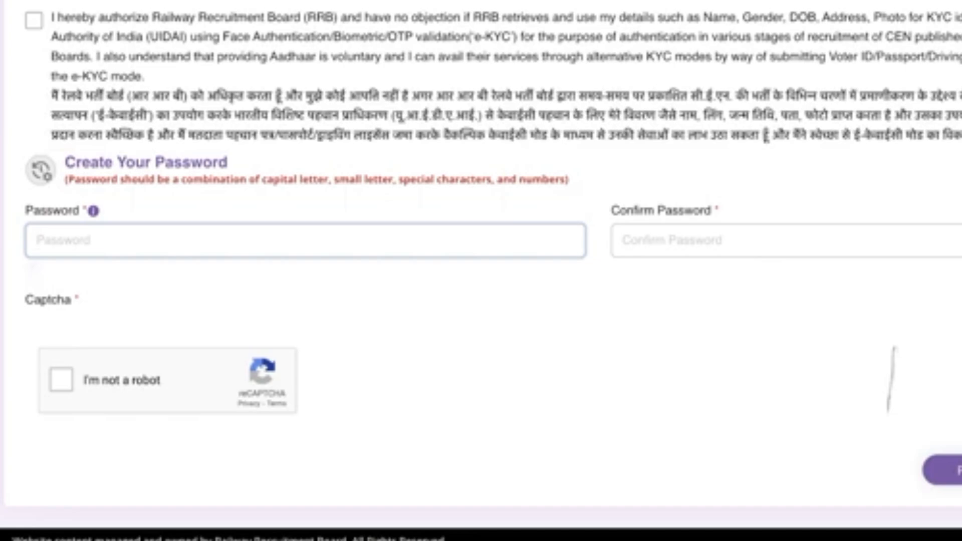
text(R)
key(BackSpace)
text(Railway@123)
click(631, 240)
text(Railw)
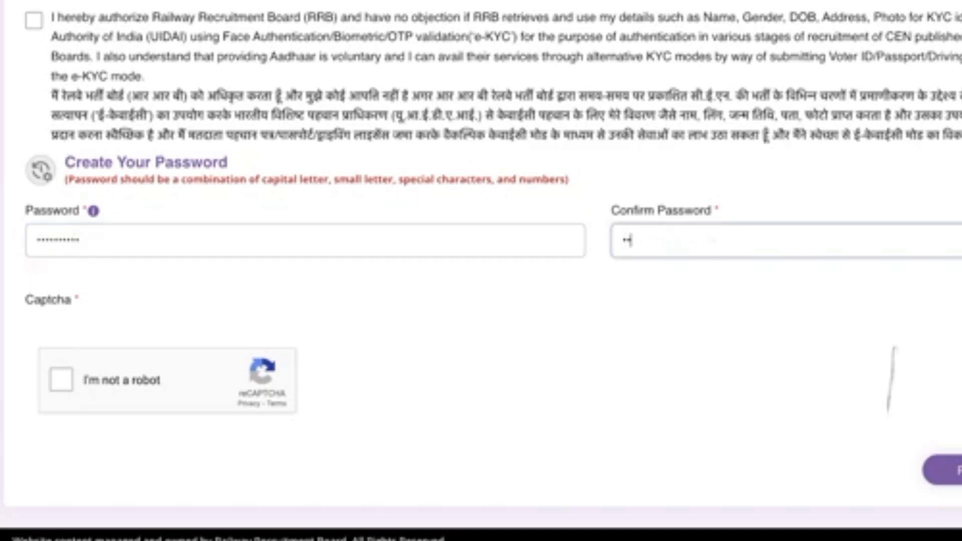
text(ay@123)
key(Tab)
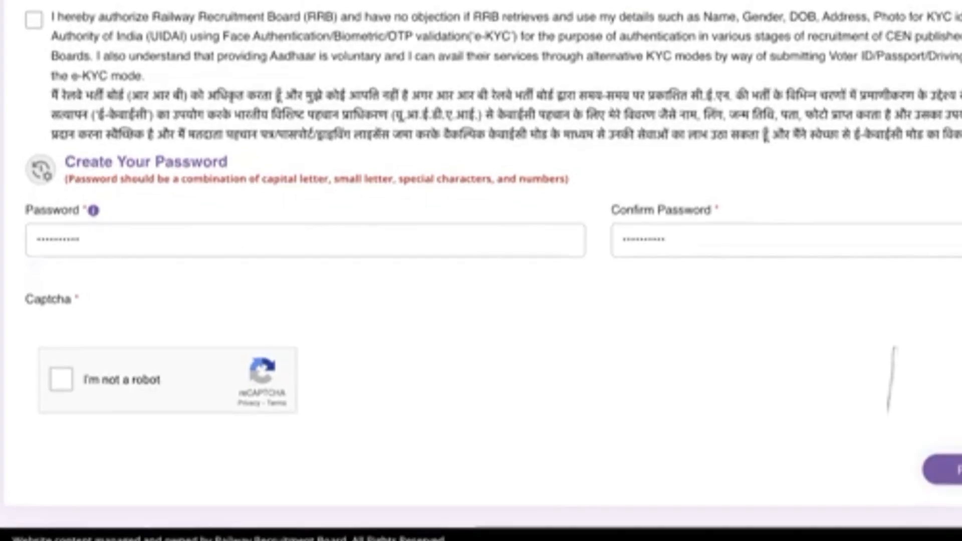
Review the verified OTP and Aadhaar details, then submit the form with Register
scroll(480, 271, up, 15)
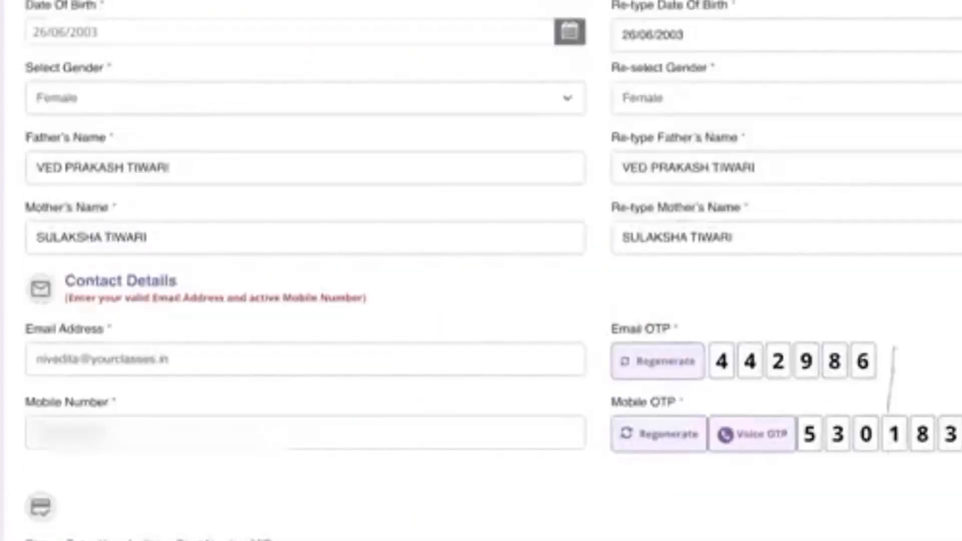
scroll(480, 271, down, 4)
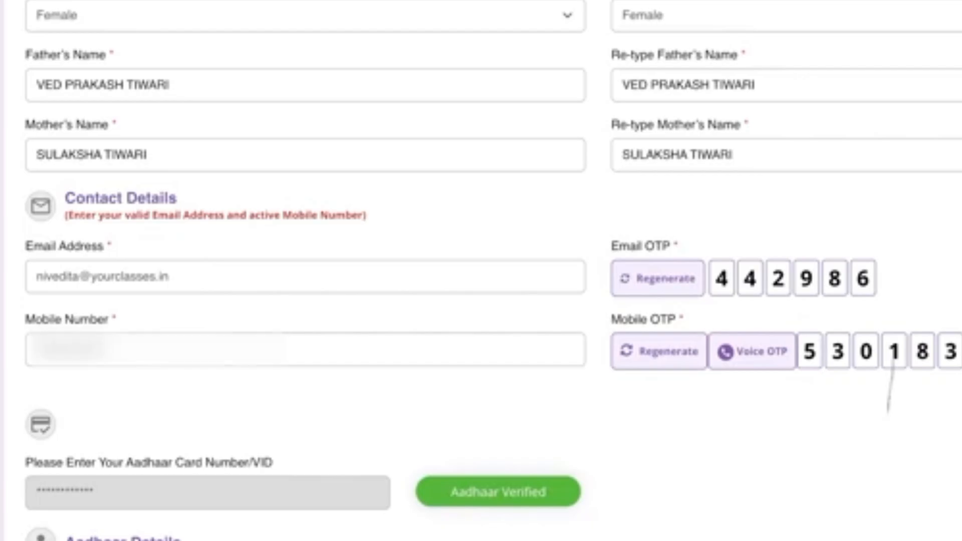
scroll(889, 384, down, 4)
scroll(889, 383, down, 6)
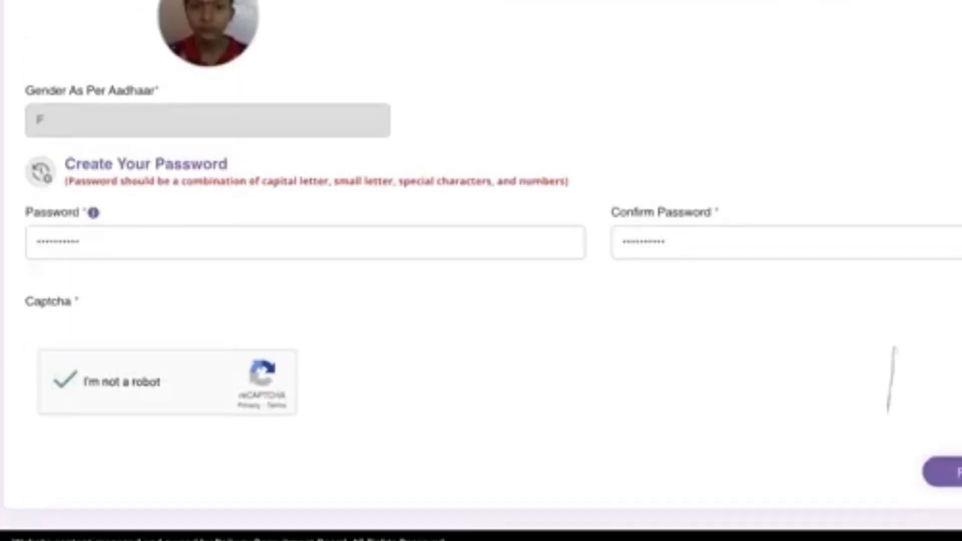
scroll(889, 383, up, 4)
scroll(890, 381, down, 4)
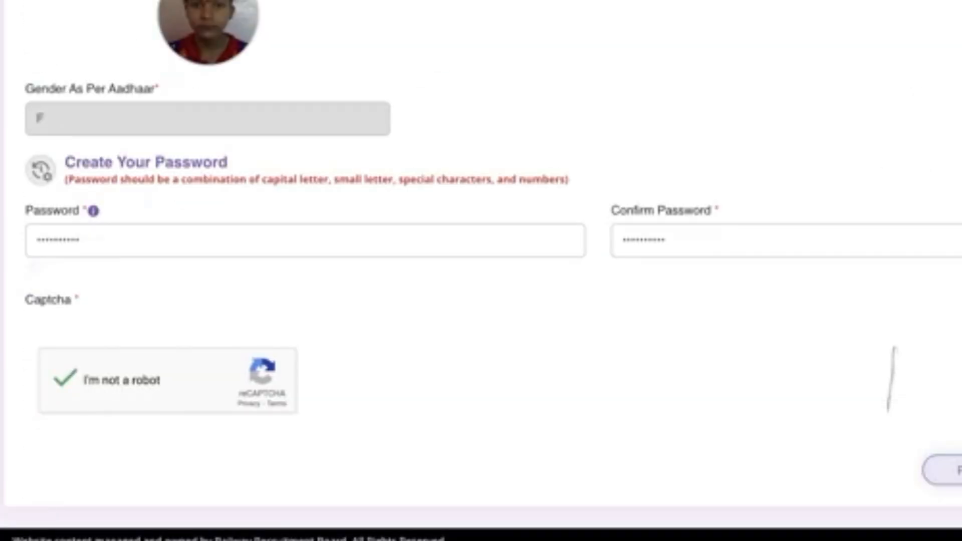
click(944, 469)
scroll(601, 271, down, 1)
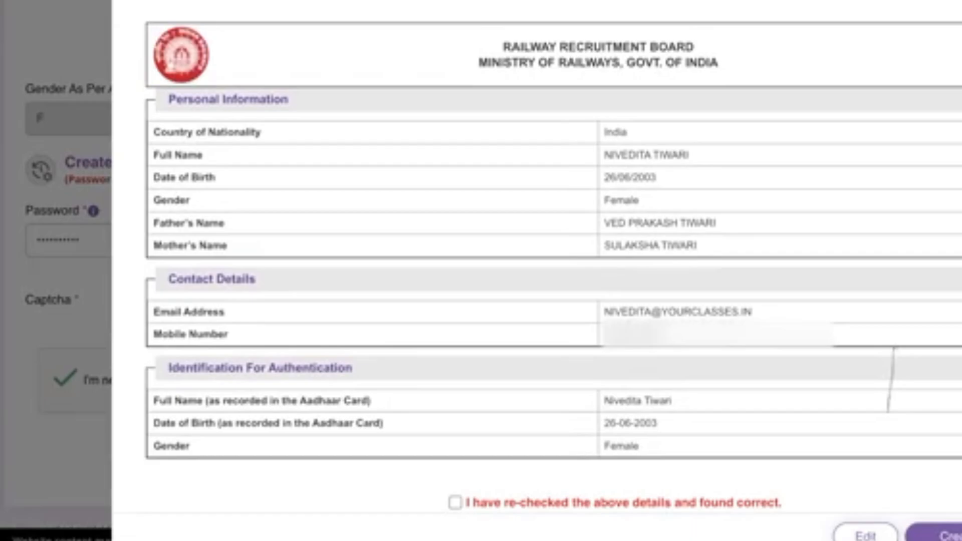
Tick 'I have re-checked the above details', create the account, and proceed past the Information warning
click(454, 502)
click(934, 532)
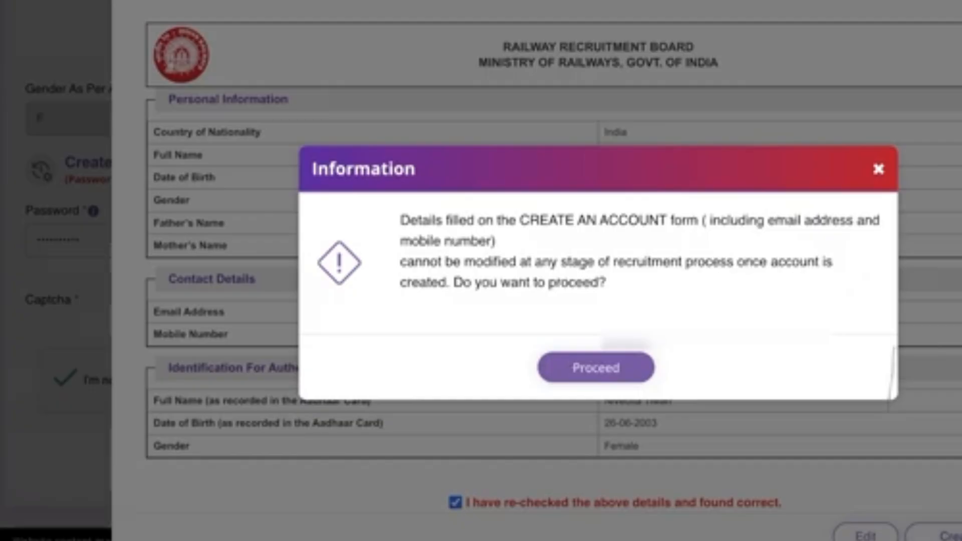
click(595, 367)
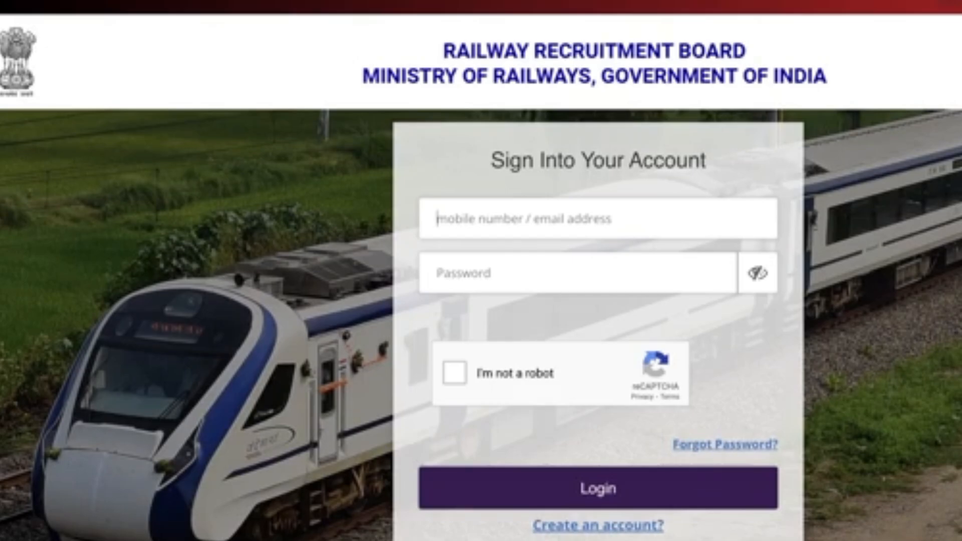
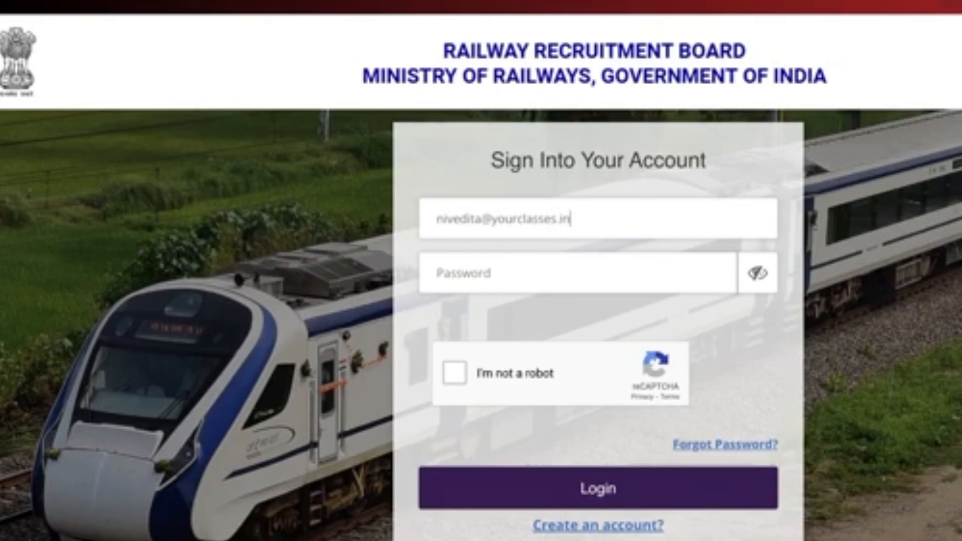
Log in with the registered e-mail and account password, revealing the password and completing the robot check
key(Tab)
text(***********)
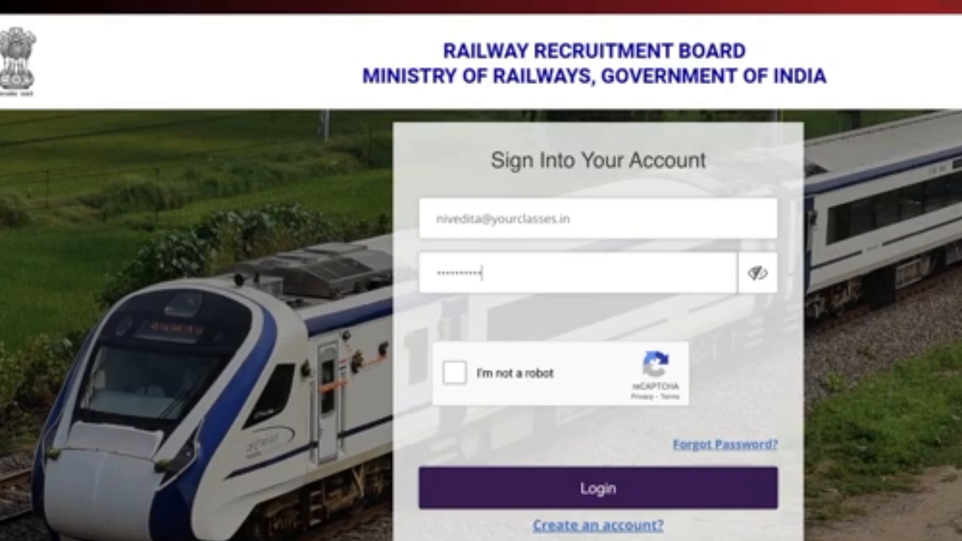
click(757, 273)
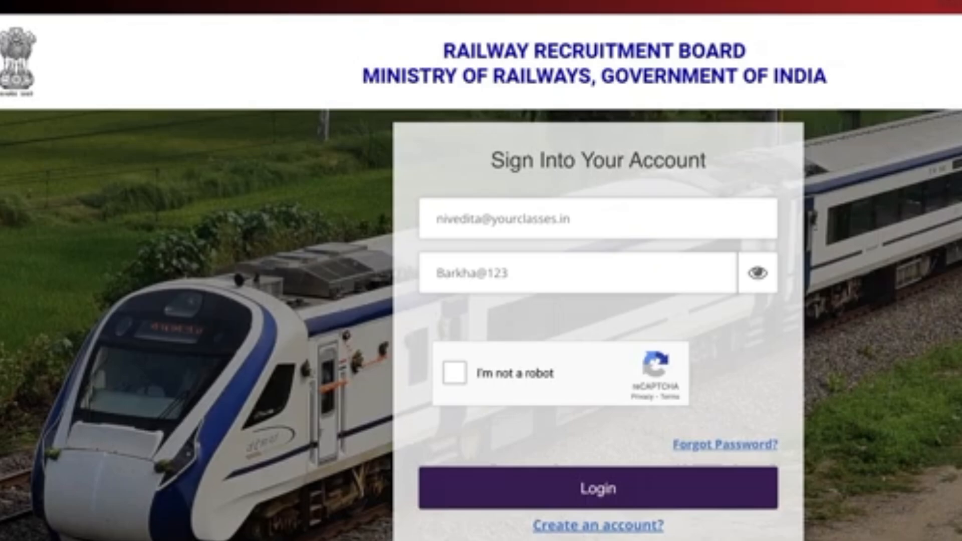
click(454, 373)
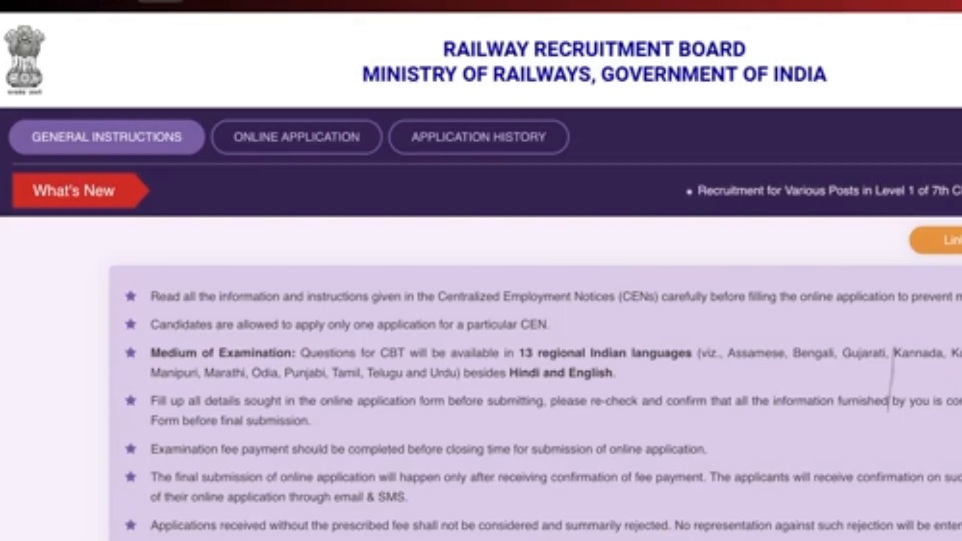
Go to Online Application and scroll to the CEN No. 08/2024 and CEN No. 07/2024 cards
scroll(891, 381, down, 3)
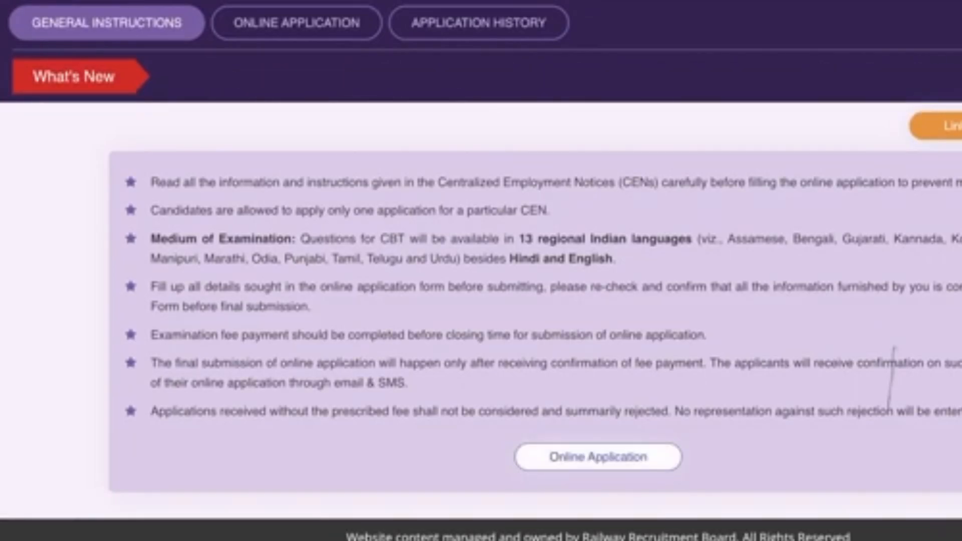
click(597, 456)
scroll(890, 380, down, 4)
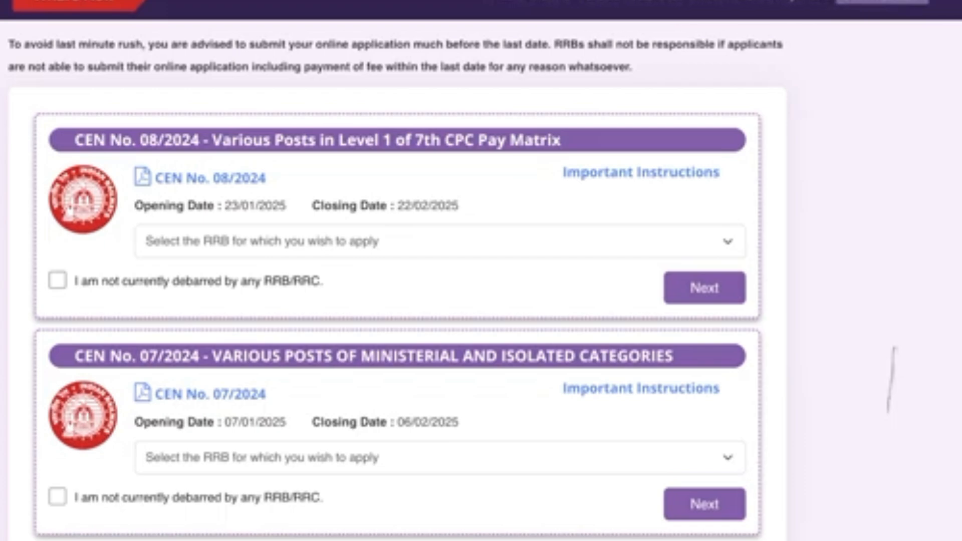
Declare no debarment on the CEN 08/2024 card, select RRB Chandigarh, continue, and dismiss the prefilled-data notice
click(58, 280)
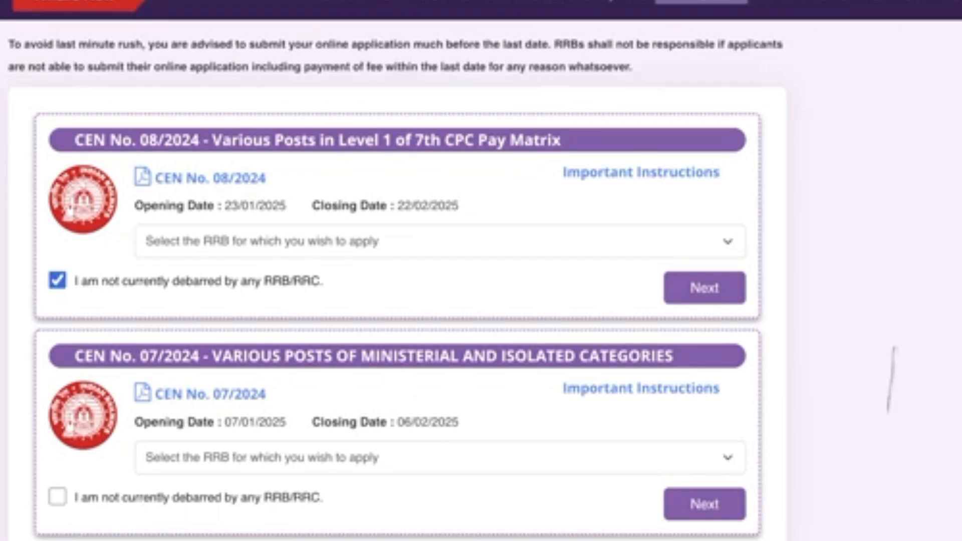
click(705, 288)
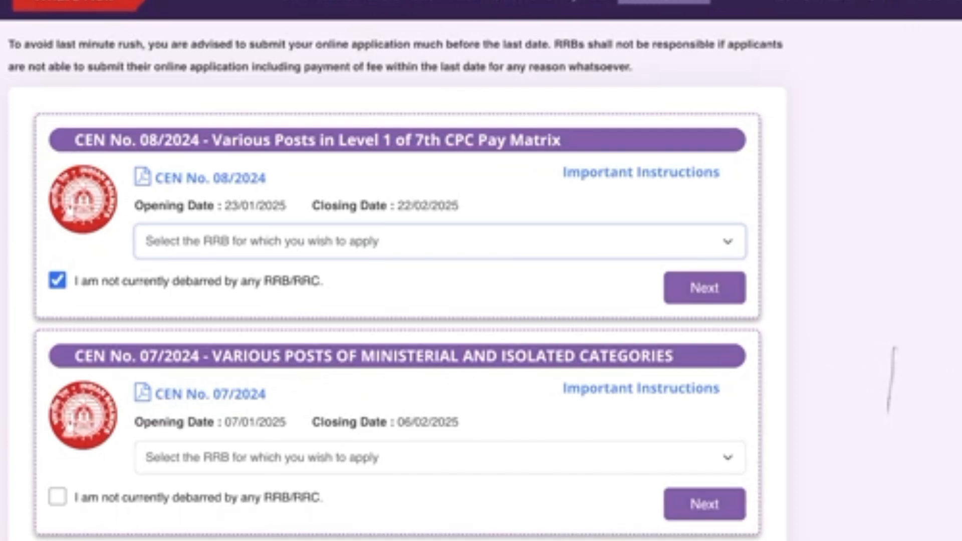
click(177, 241)
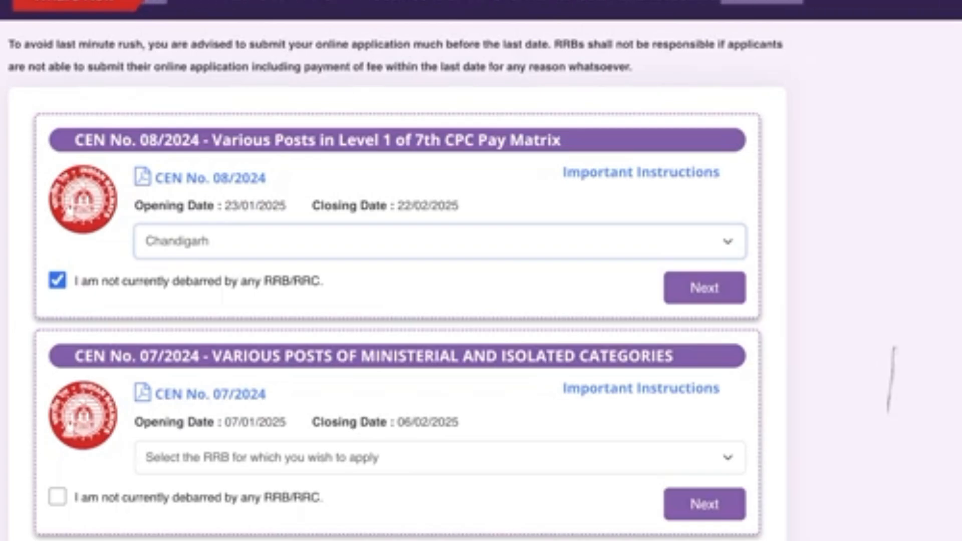
click(704, 288)
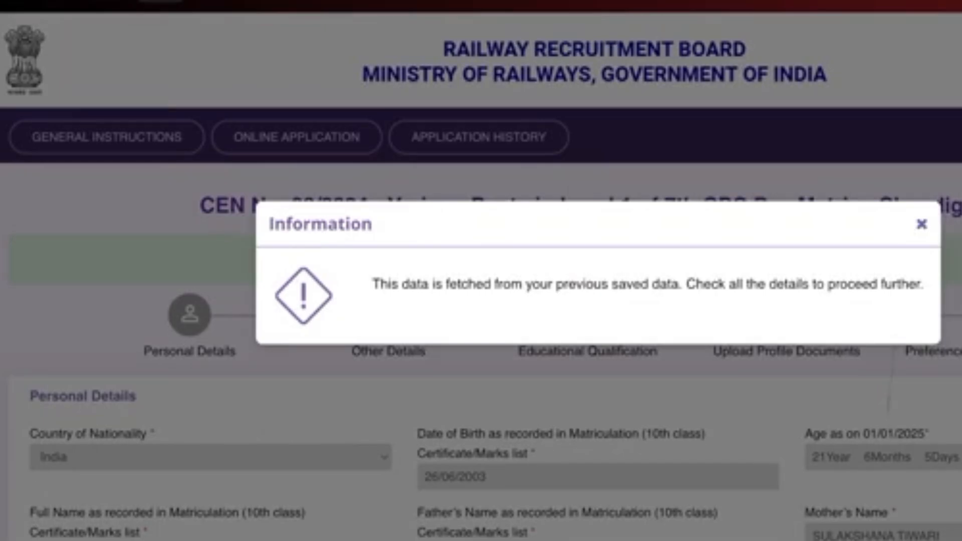
key(Escape)
Set marital status Unmarried, religion Hindu, mother tongue Hindi and examination language Hindi
scroll(481, 270, down, 4)
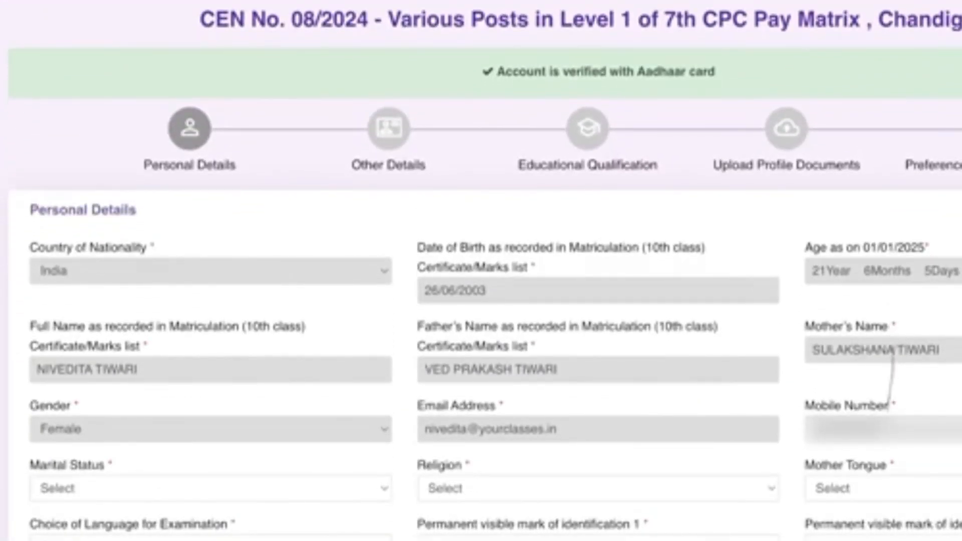
scroll(890, 381, down, 5)
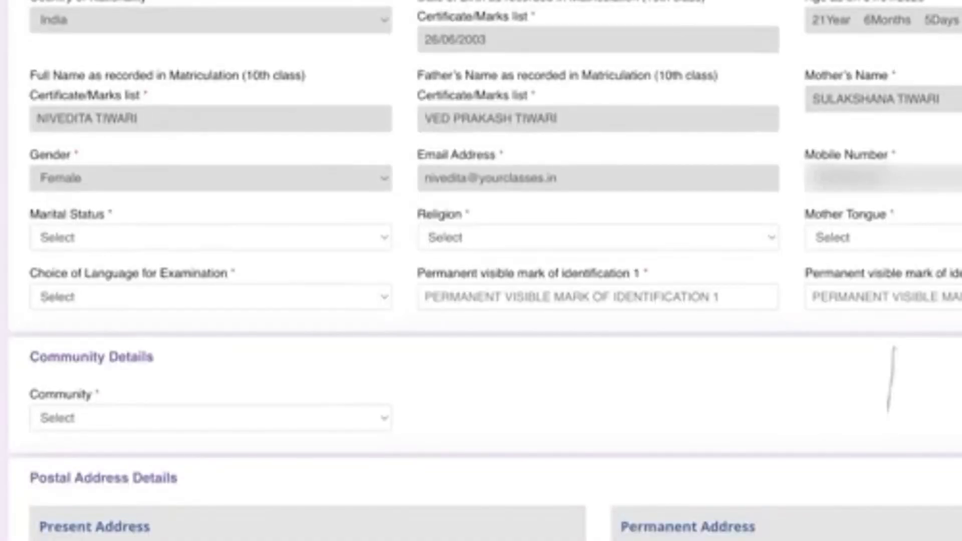
scroll(890, 379, down, 4)
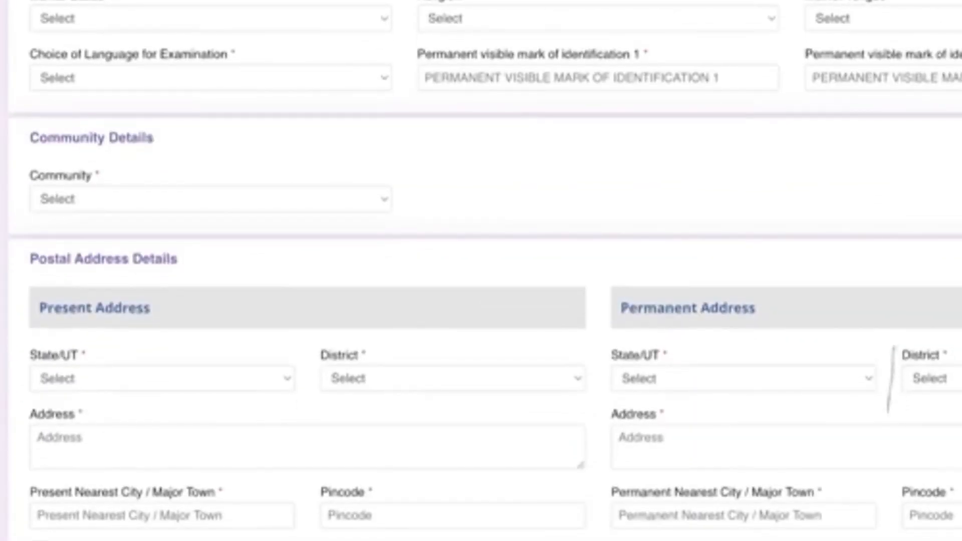
key(u)
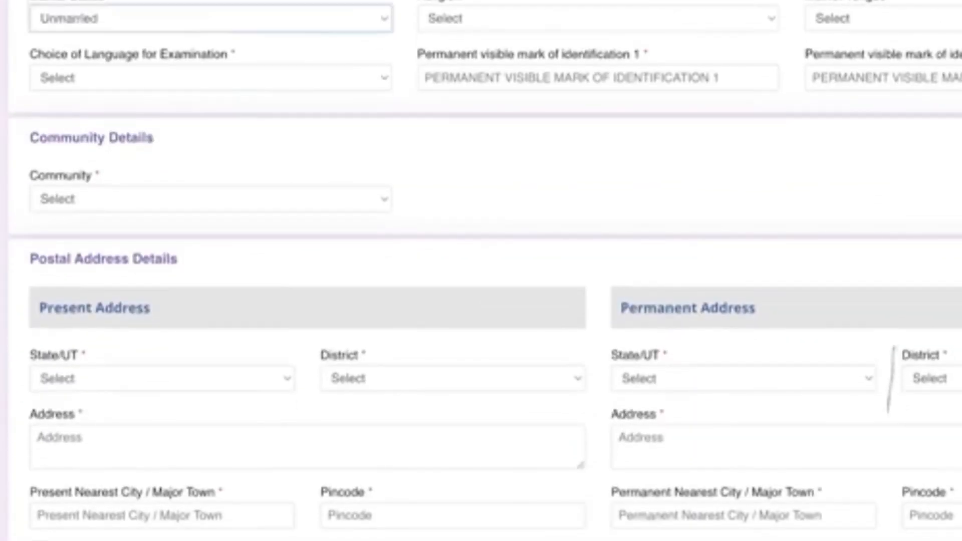
key(Tab)
key(h)
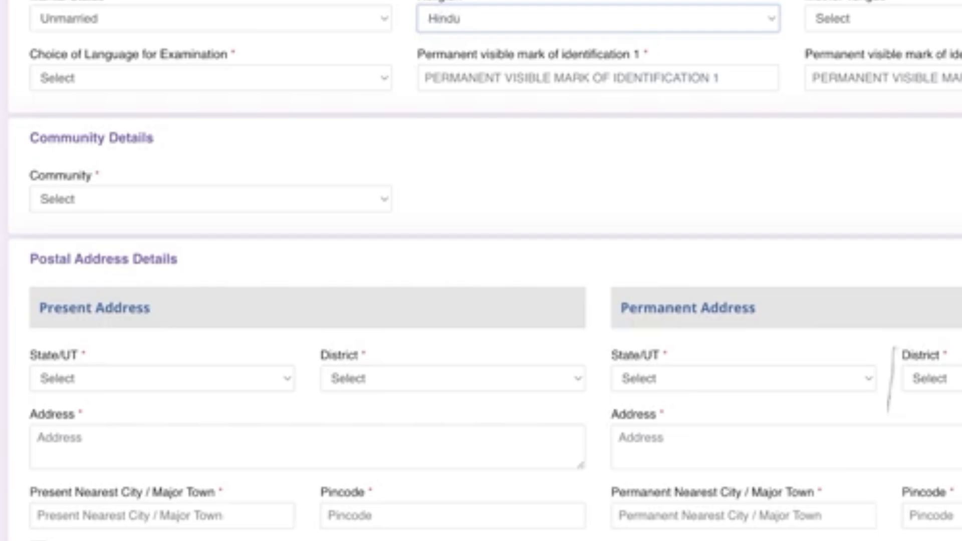
key(Tab)
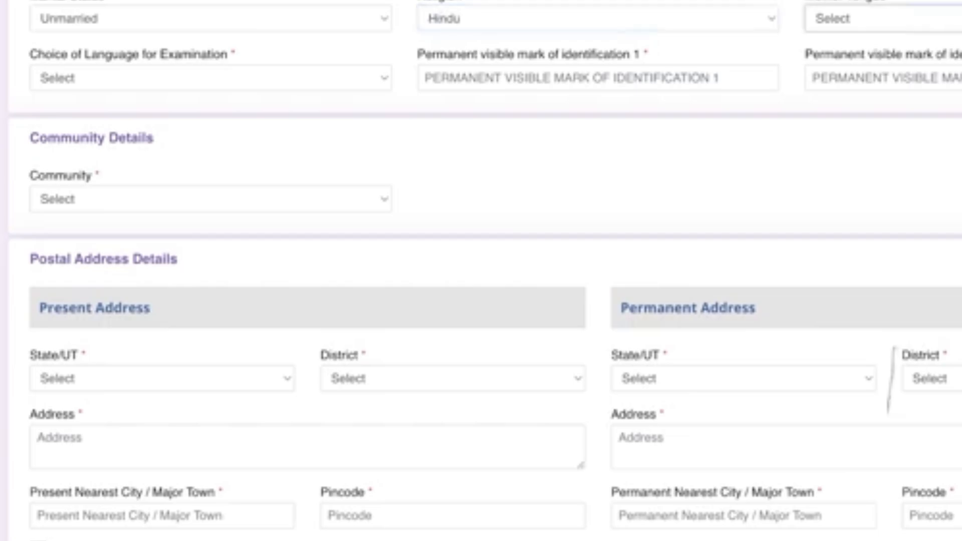
key(h)
click(211, 77)
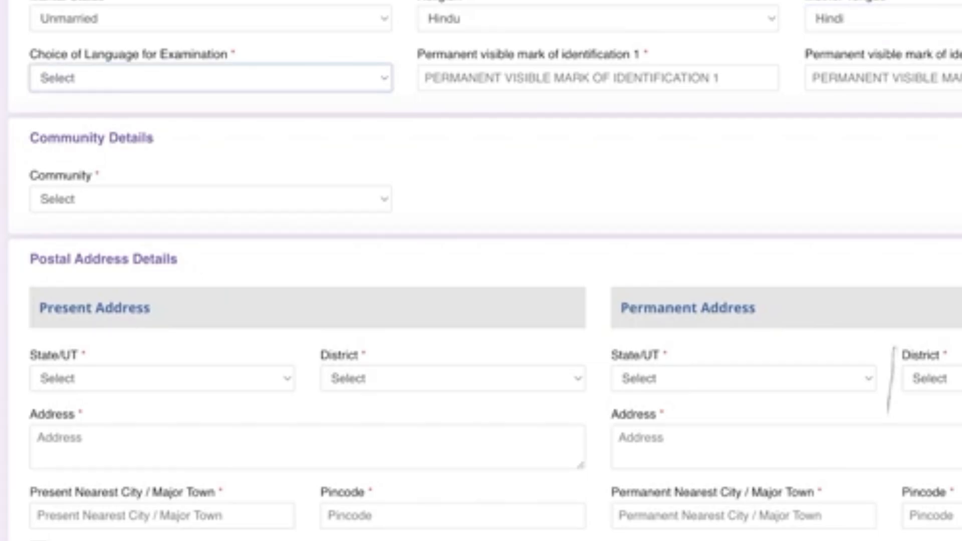
key(h)
Enter identification marks 'MOLE ABOVE MY LIPS' and 'MOLE BELOW MY LIPS'
click(424, 78)
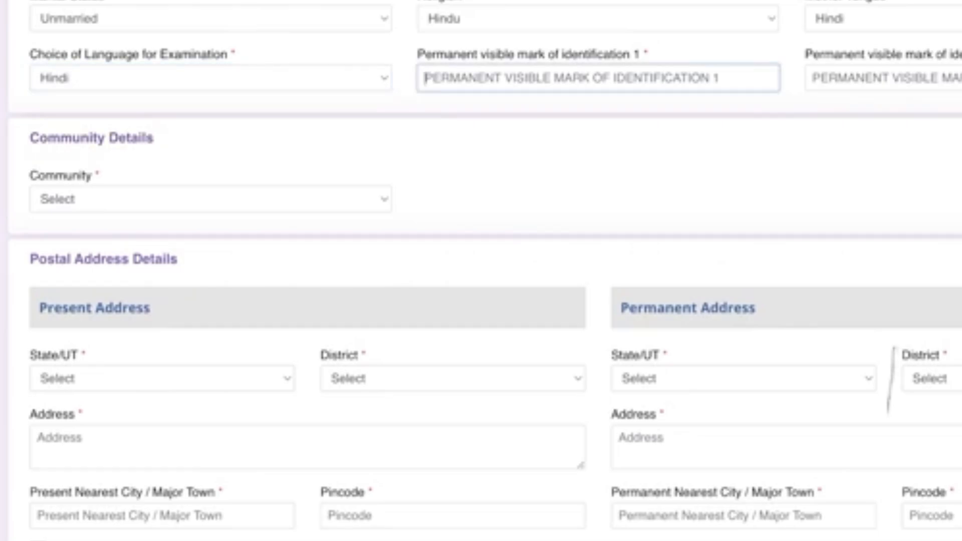
text(MOLE AB)
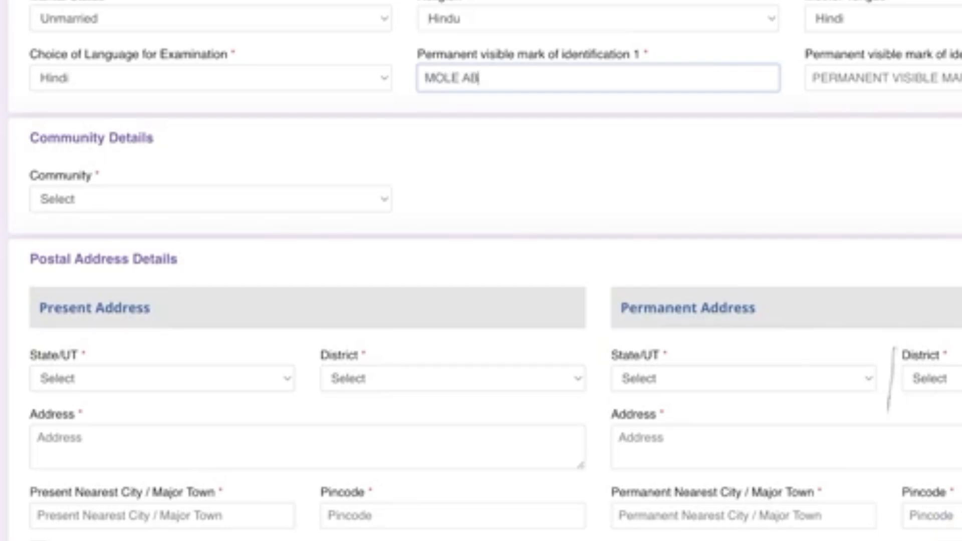
text(OVE MY LIPS)
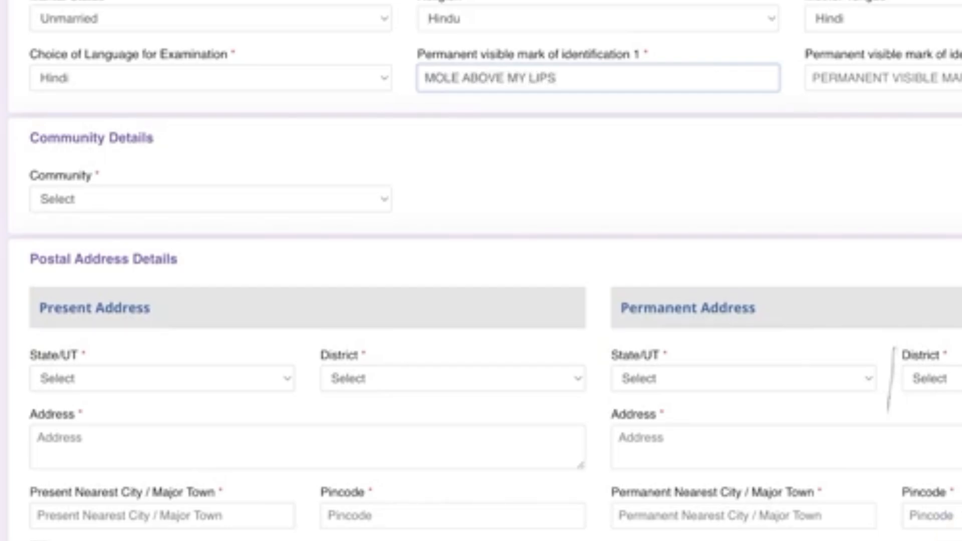
click(813, 77)
text(M)
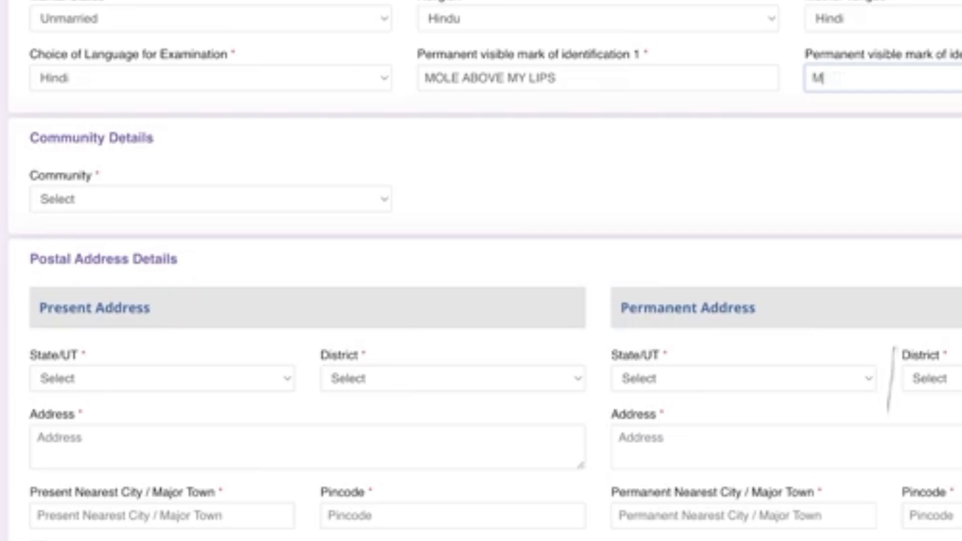
text(OLE BELOW MY LIOS)
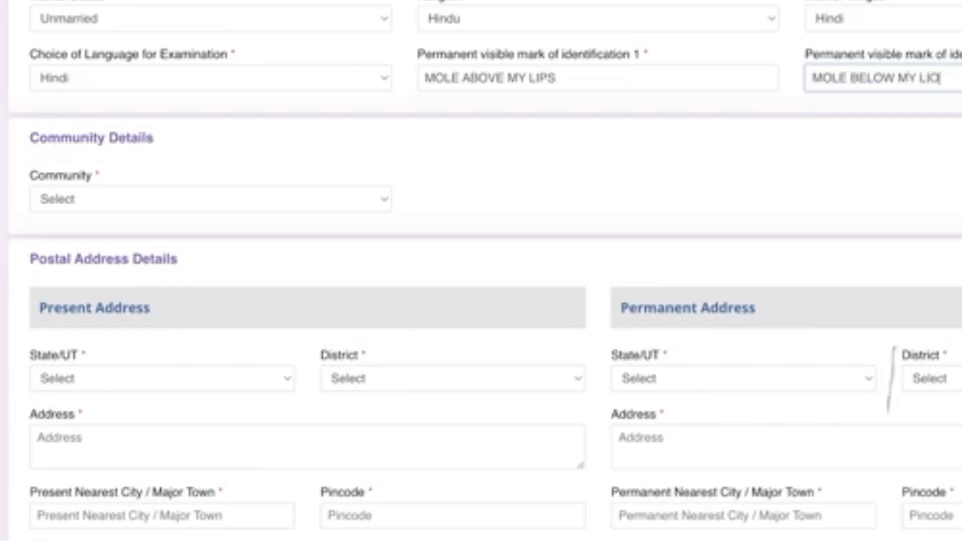
key(BackSpace)
key(BackSpace)
text(PS)
scroll(889, 379, down, 2)
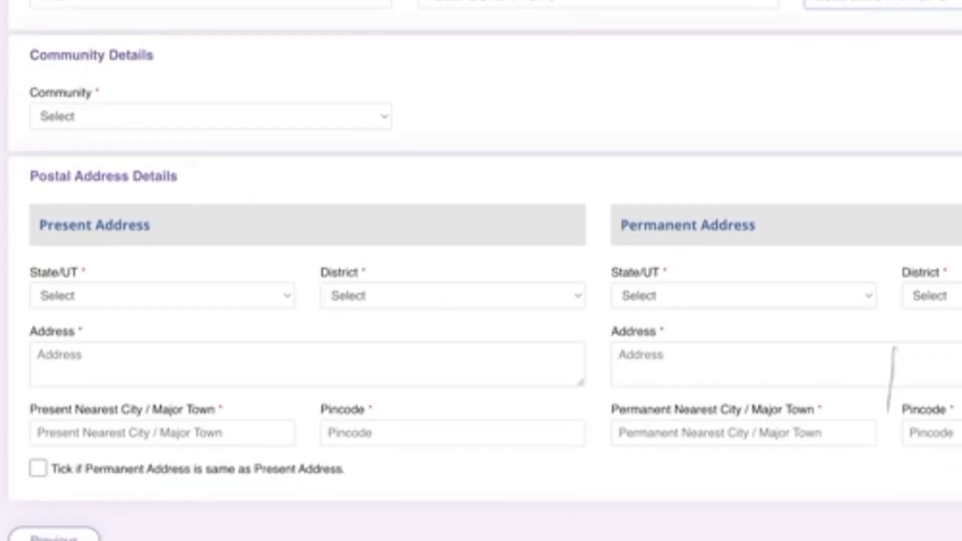
scroll(890, 380, down, 1)
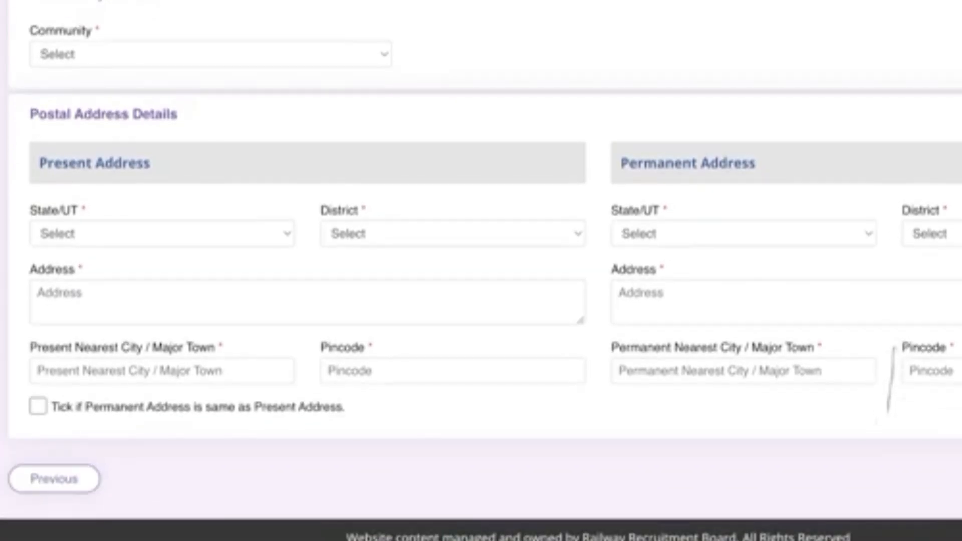
key(Tab)
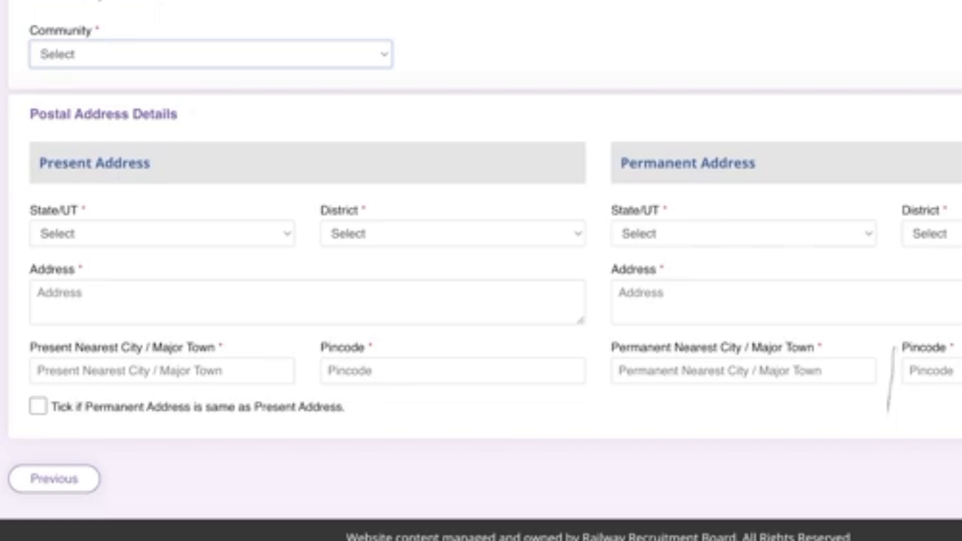
key(u)
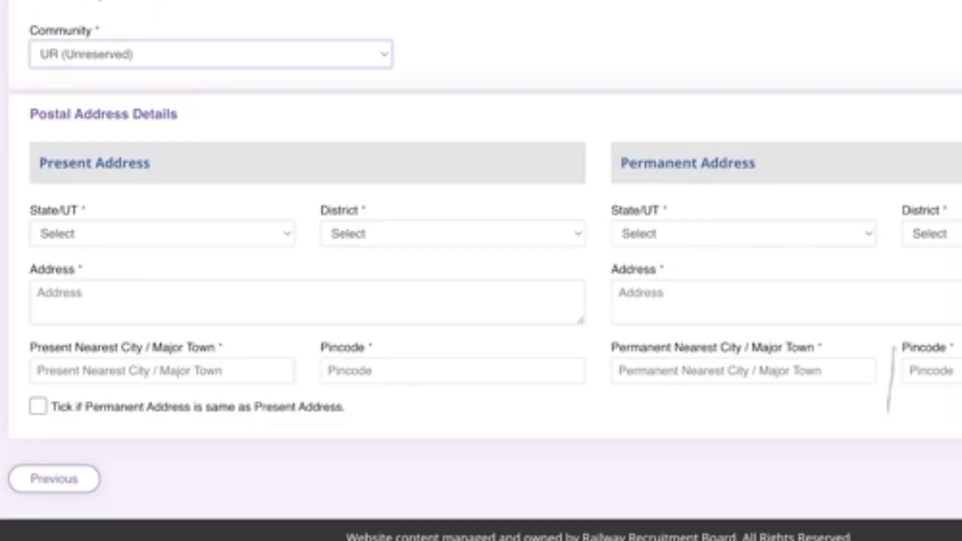
key(s)
key(Tab)
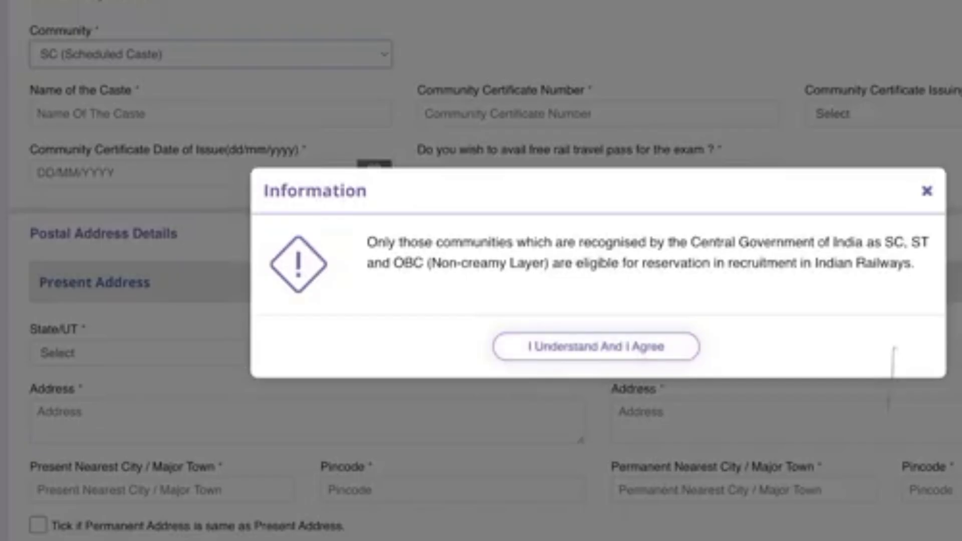
key(Return)
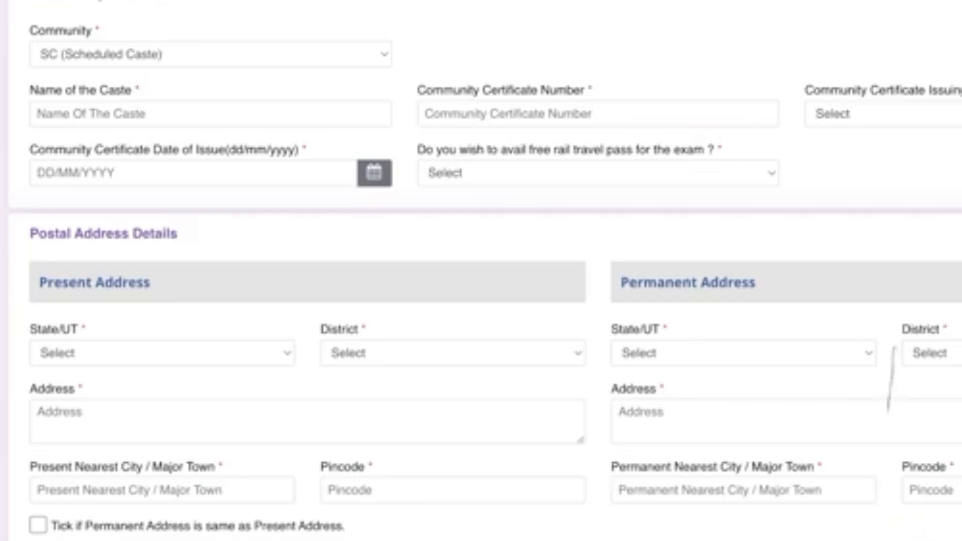
click(884, 113)
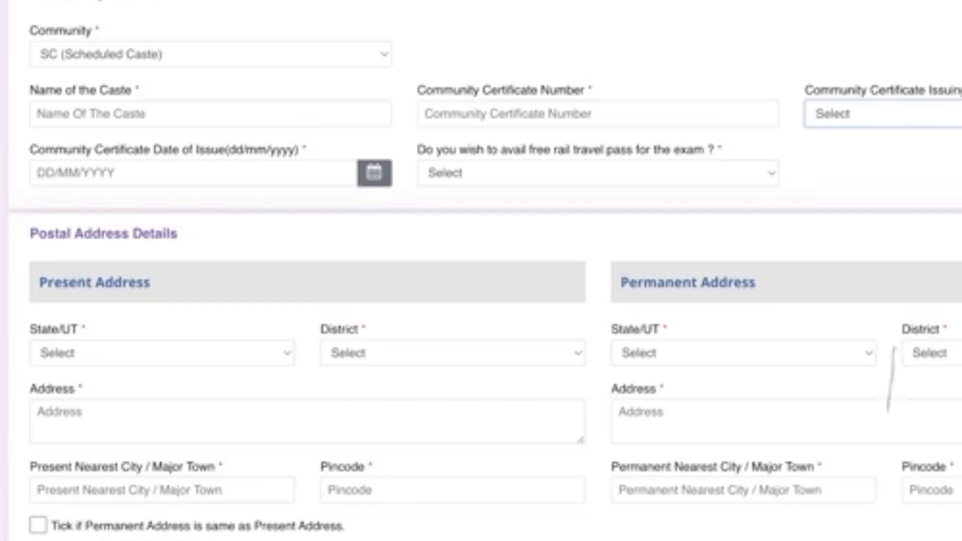
click(210, 54)
key(Up)
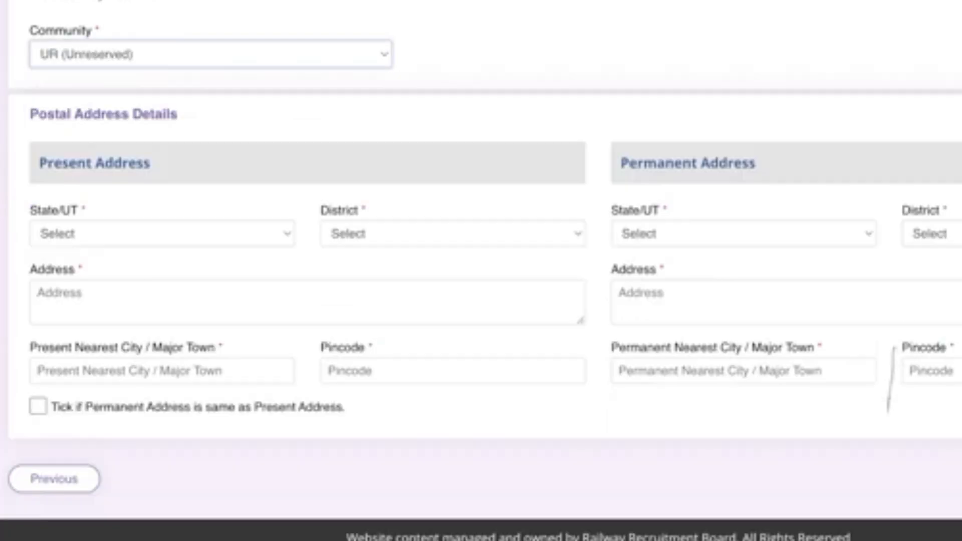
Enter the present address (Uttar Pradesh, Lucknow district, street, city, pincode) and copy it to the permanent address
click(162, 233)
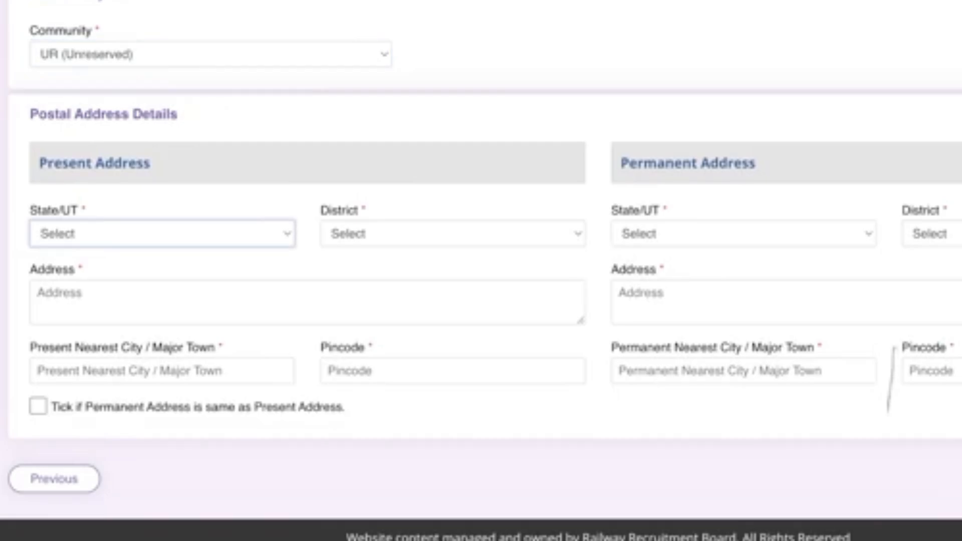
key(u)
key(Tab)
key(l)
key(Tab)
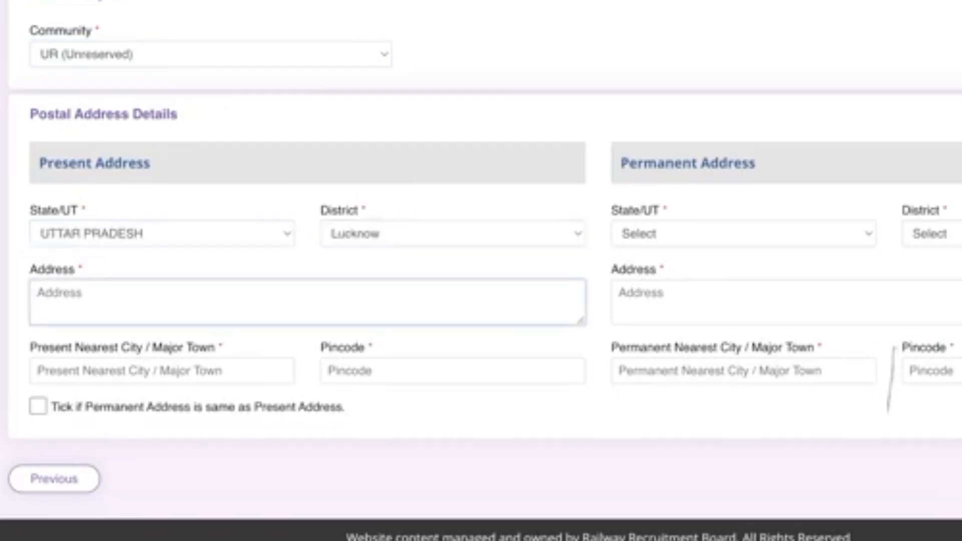
text(New Era Public School)
key(Tab)
key(Down)
key(Return)
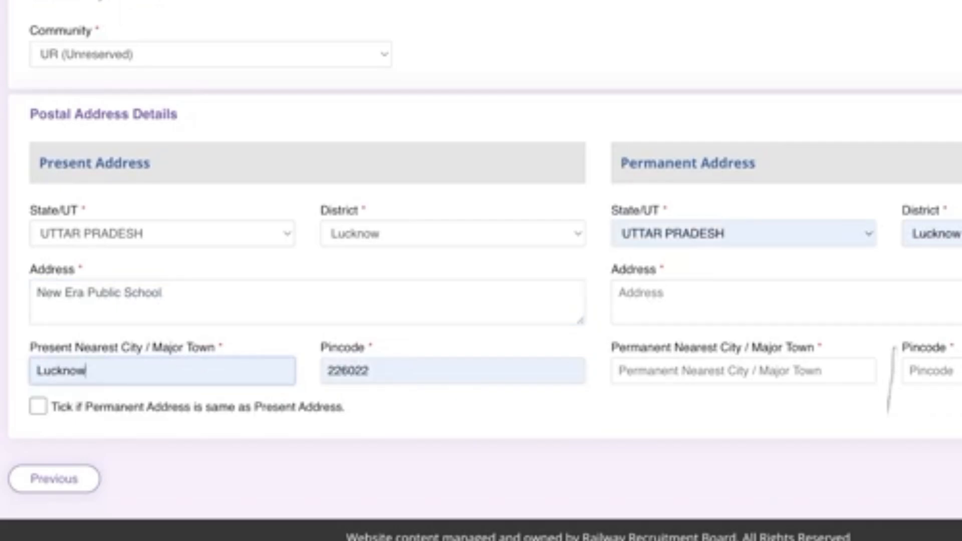
key(Tab)
key(Tab)
key(space)
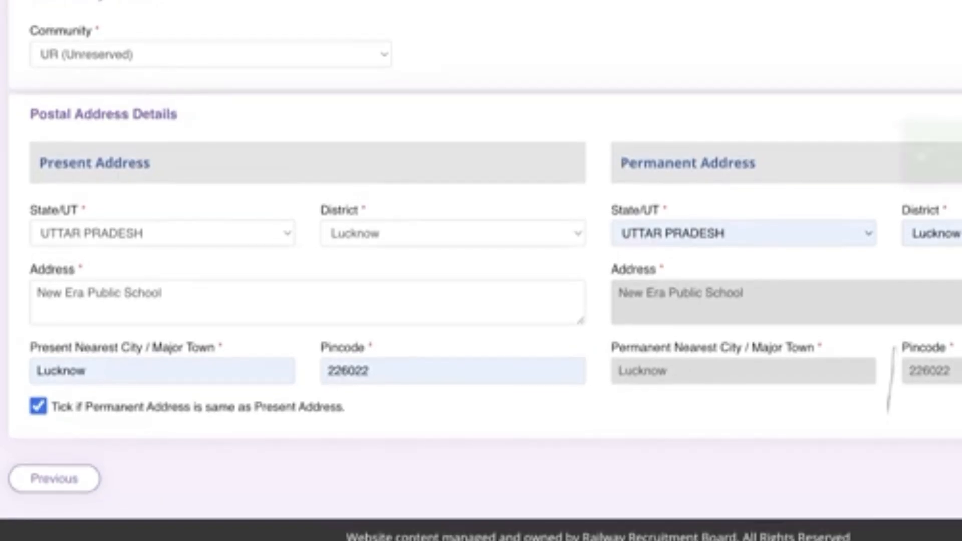
scroll(481, 270, down, 3)
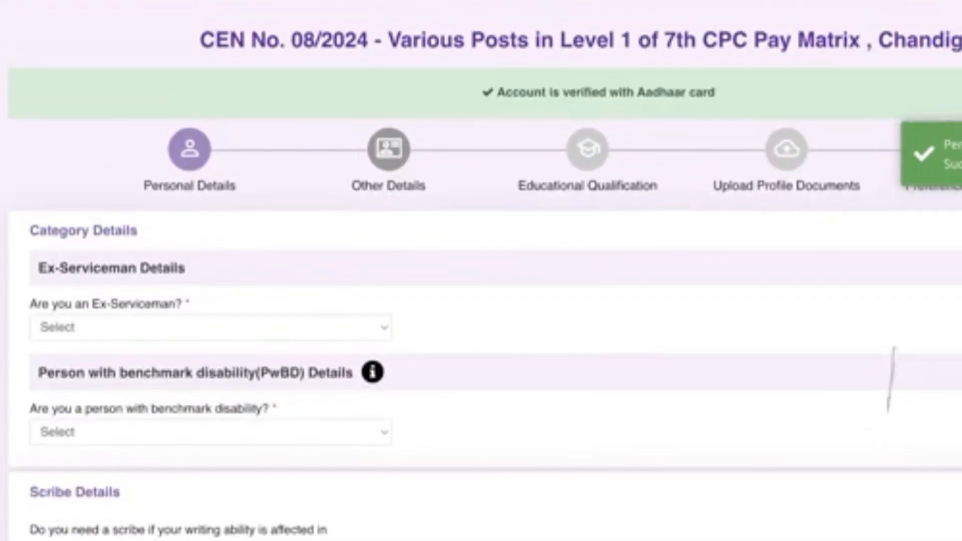
Set 'Are you an Ex-Serviceman?' to No
scroll(890, 379, down, 3)
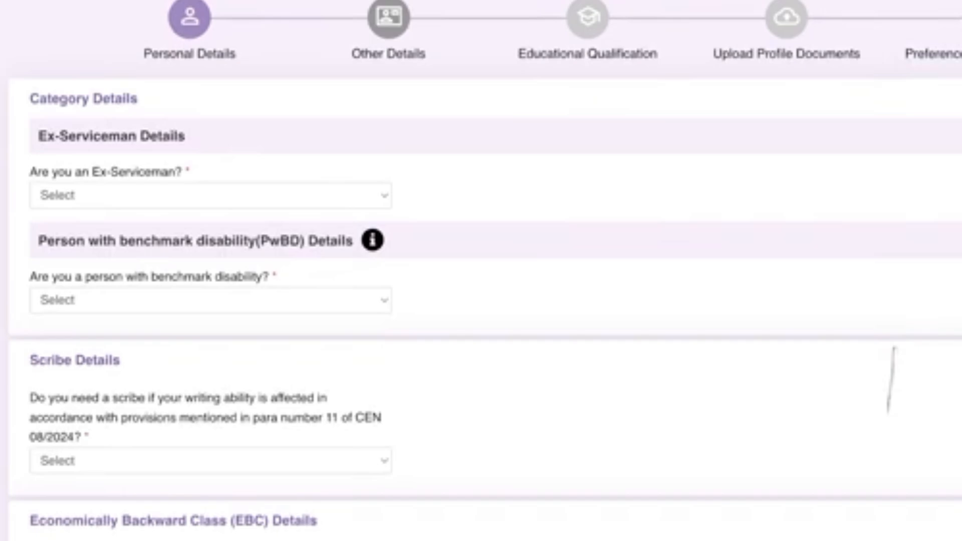
click(211, 195)
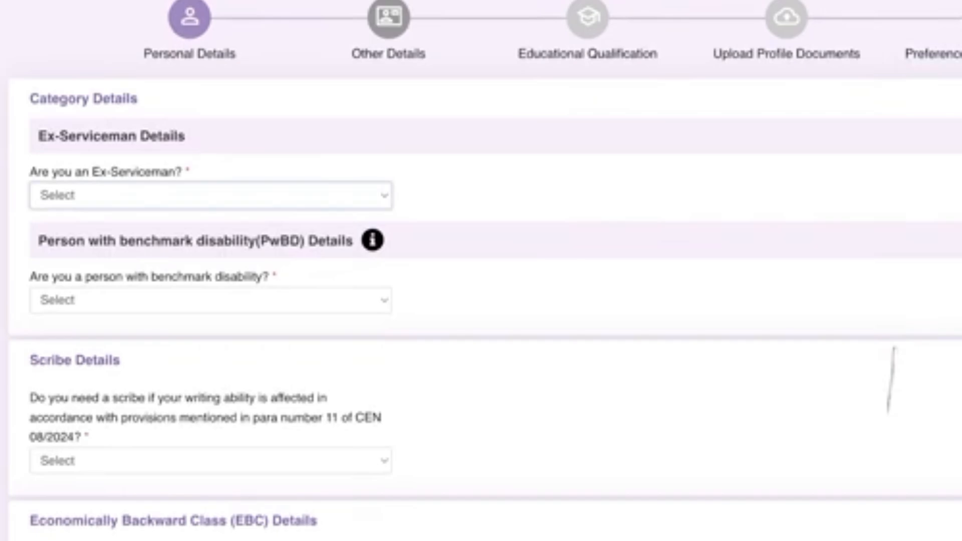
click(211, 218)
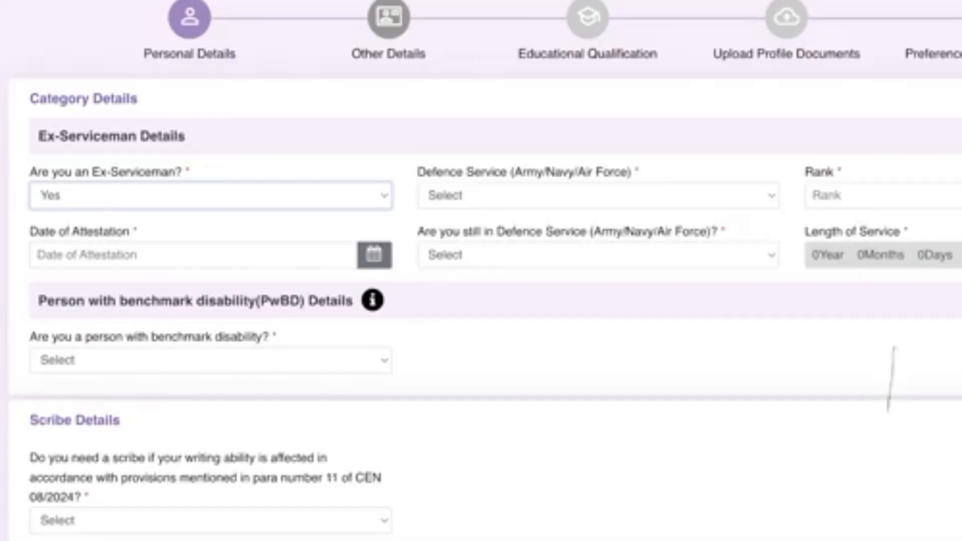
key(Down)
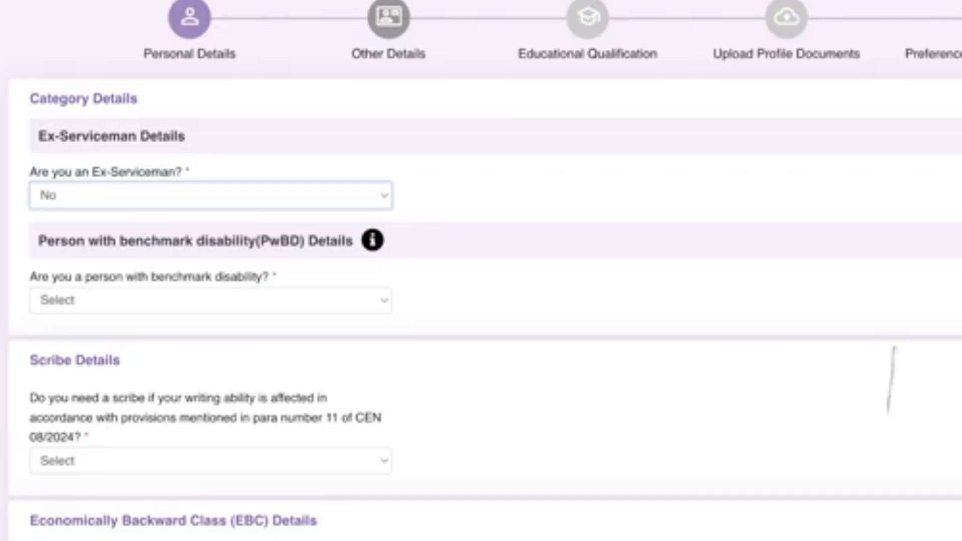
Set the benchmark disability question to No, which hides the disability fields
scroll(480, 271, down, 2)
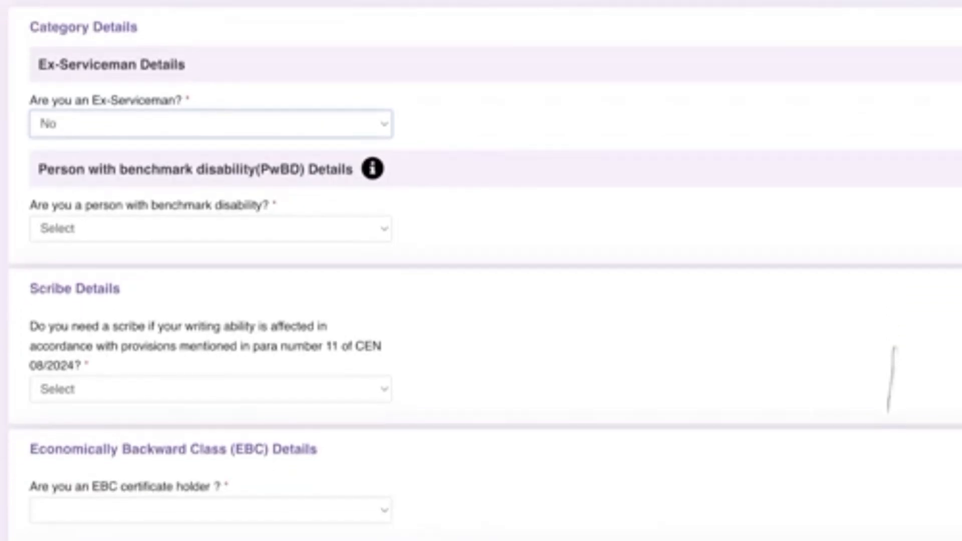
key(Tab)
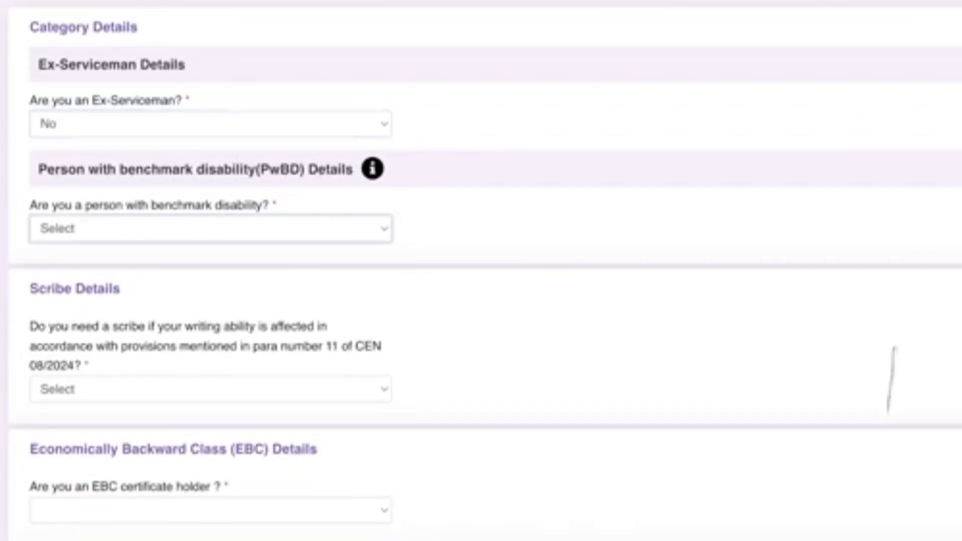
key(Down)
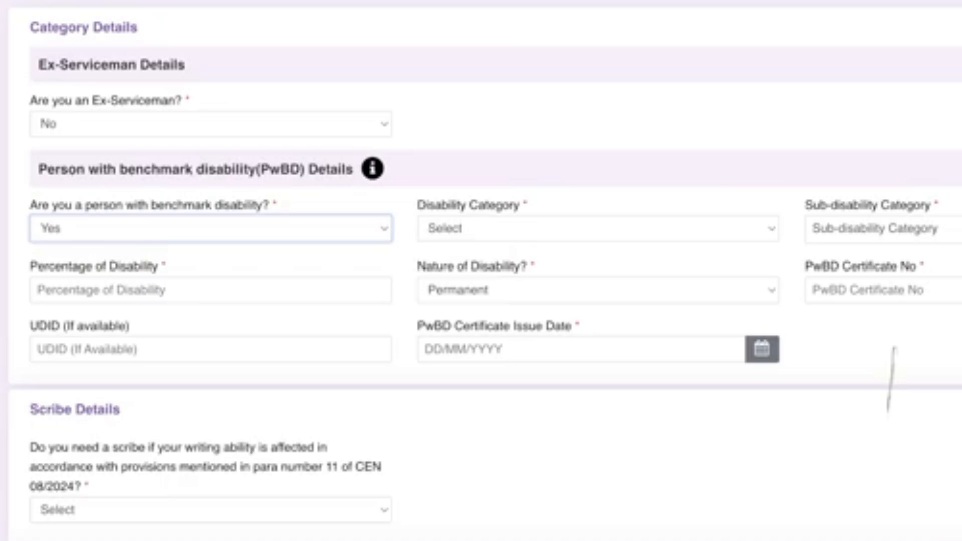
key(Down)
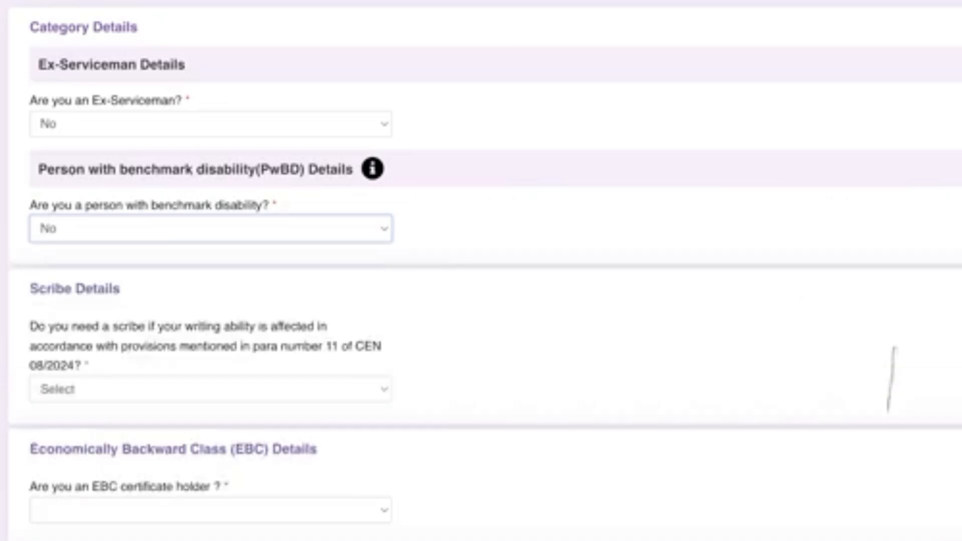
key(Up)
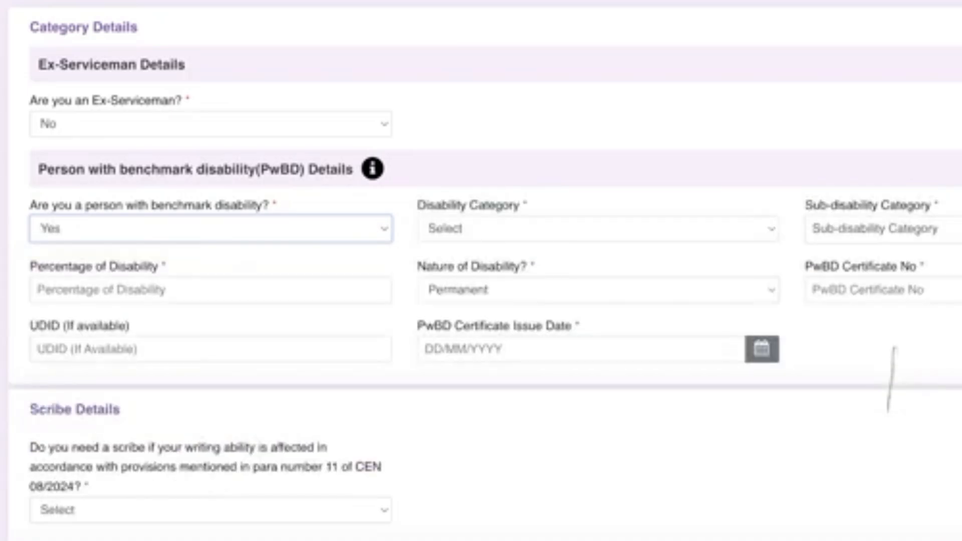
key(Down)
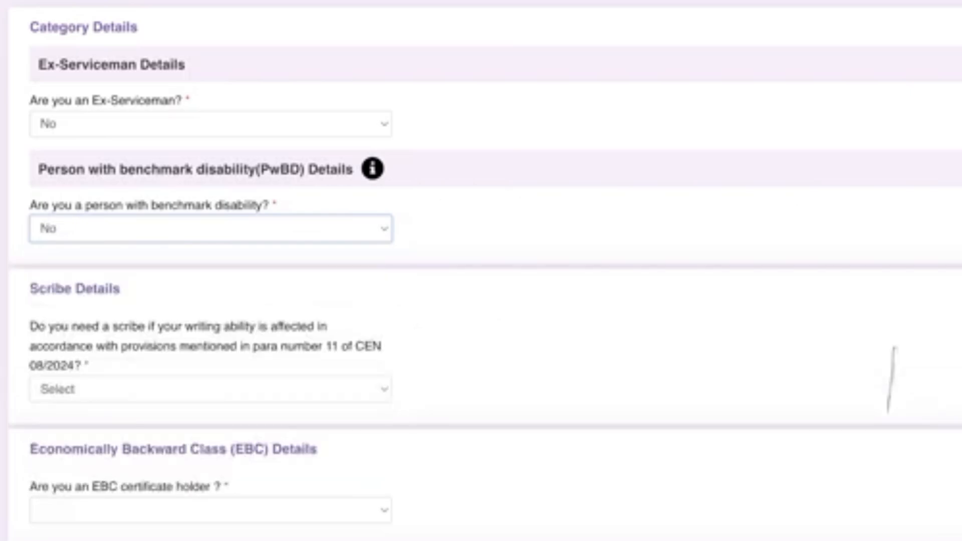
scroll(890, 380, down, 4)
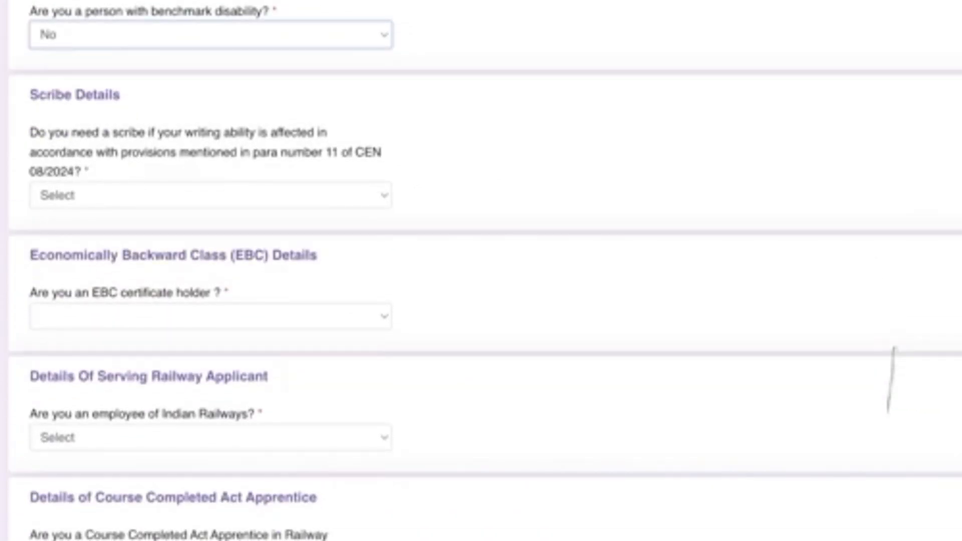
Answer No to the scribe question
scroll(890, 379, up, 1)
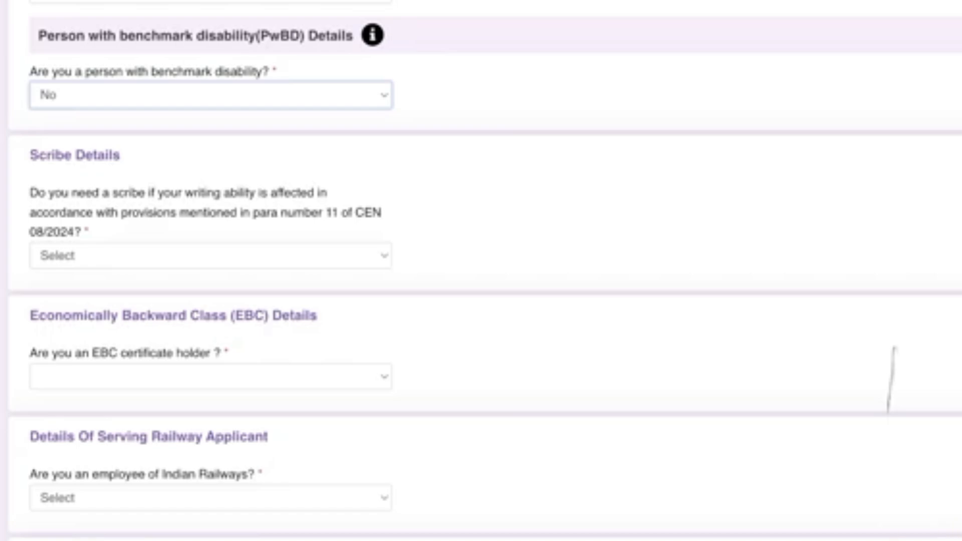
click(210, 256)
click(210, 287)
scroll(481, 271, down, 3)
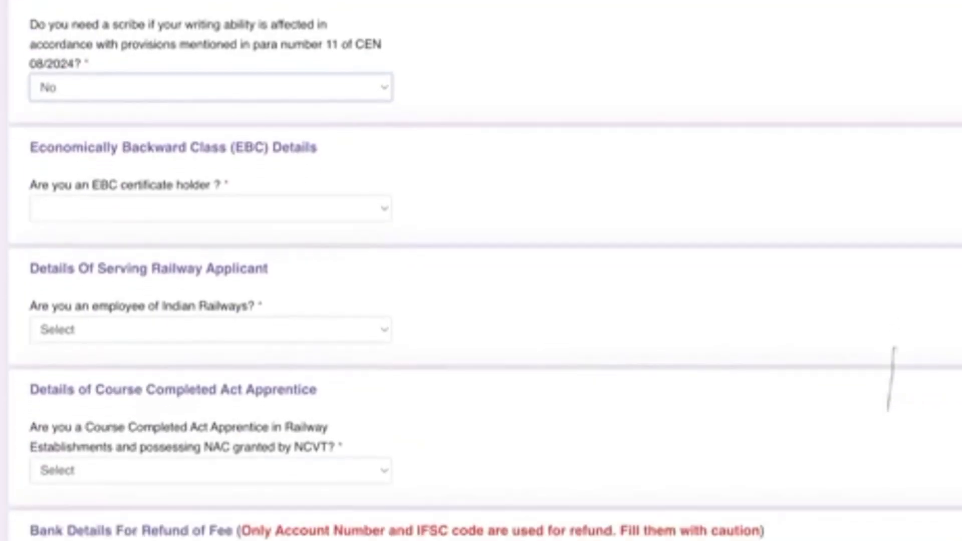
scroll(890, 379, down, 2)
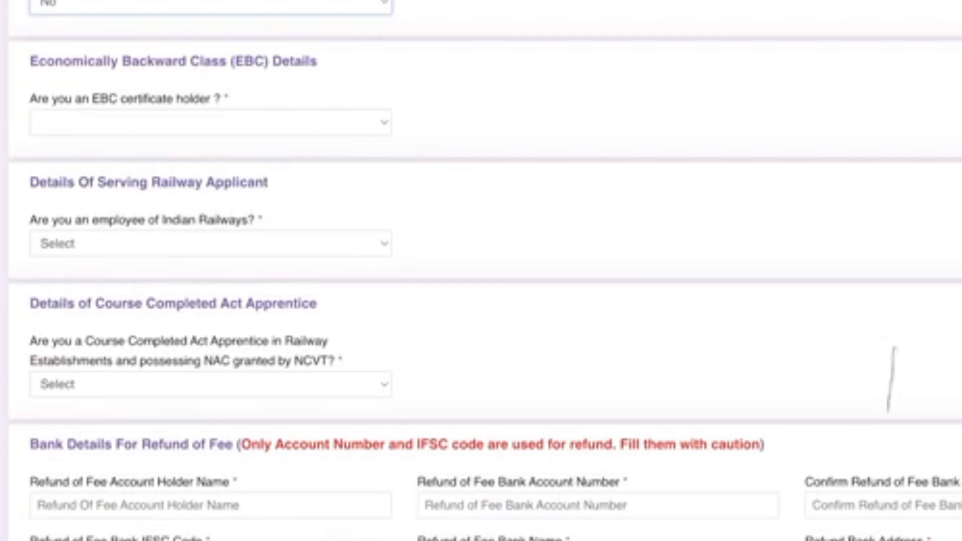
Answer Yes to holding an EBC certificate, highlight the notice's fee-concession conditions, and accept it
key(Tab)
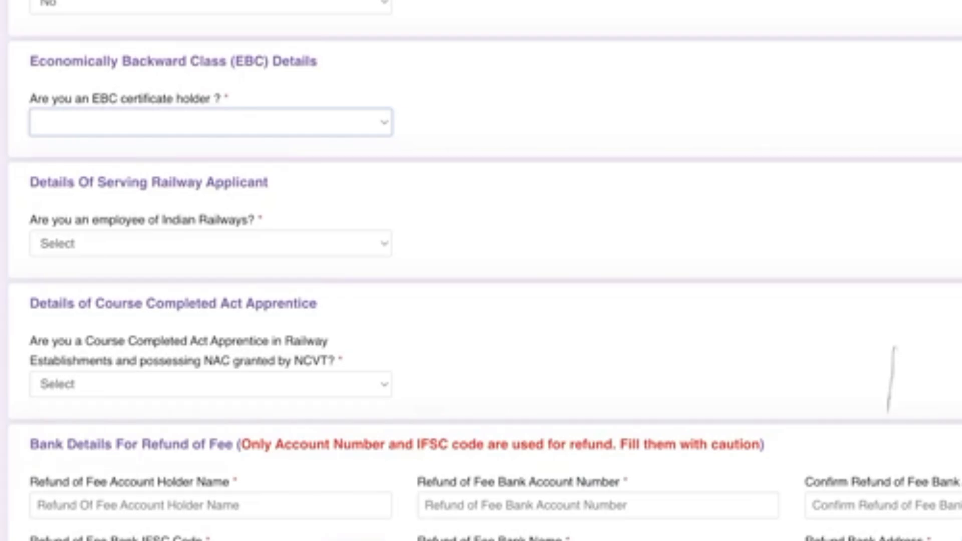
click(55, 142)
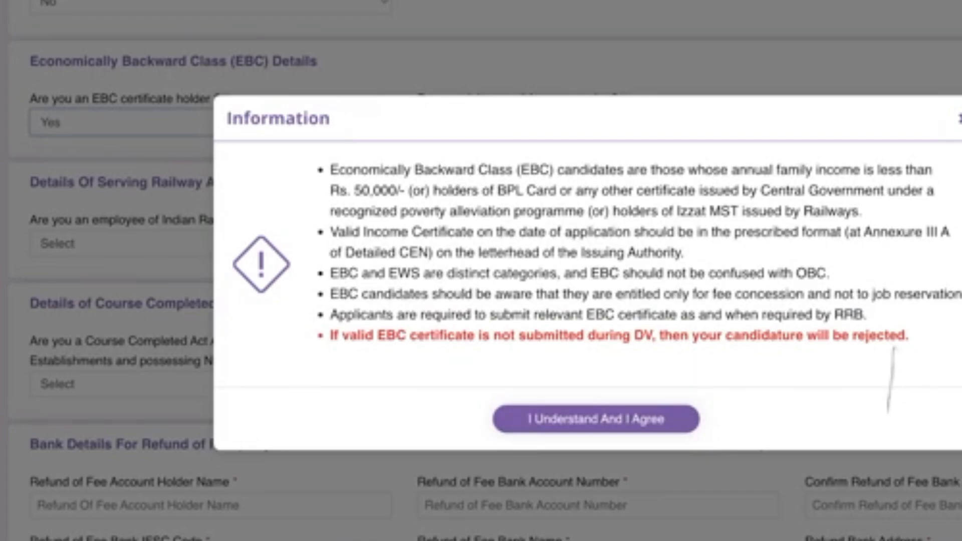
drag(536, 190, 592, 191)
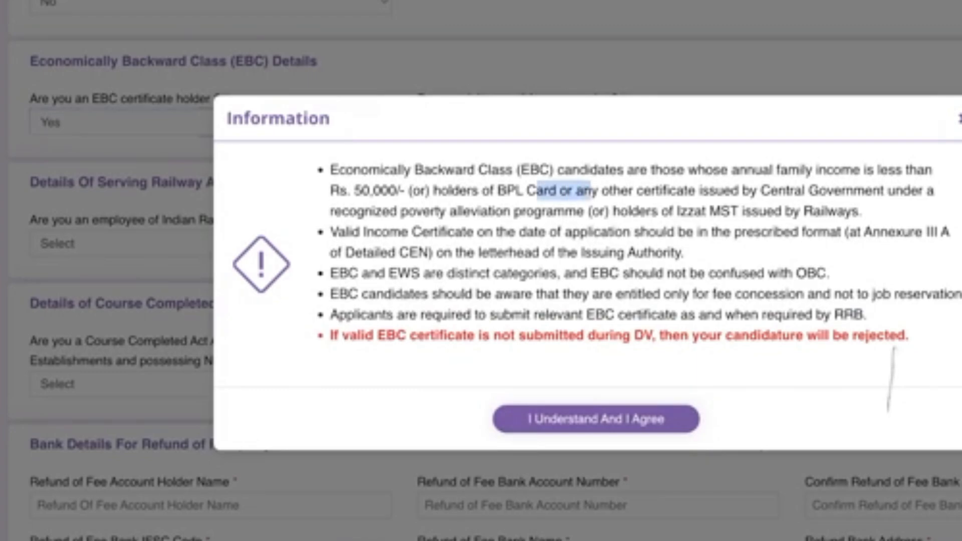
drag(440, 190, 575, 211)
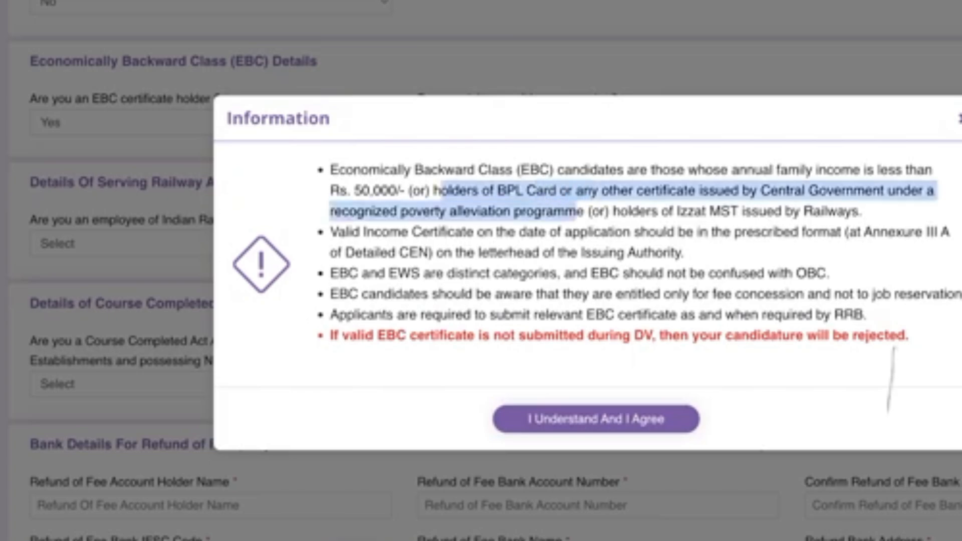
drag(651, 315, 867, 314)
click(894, 347)
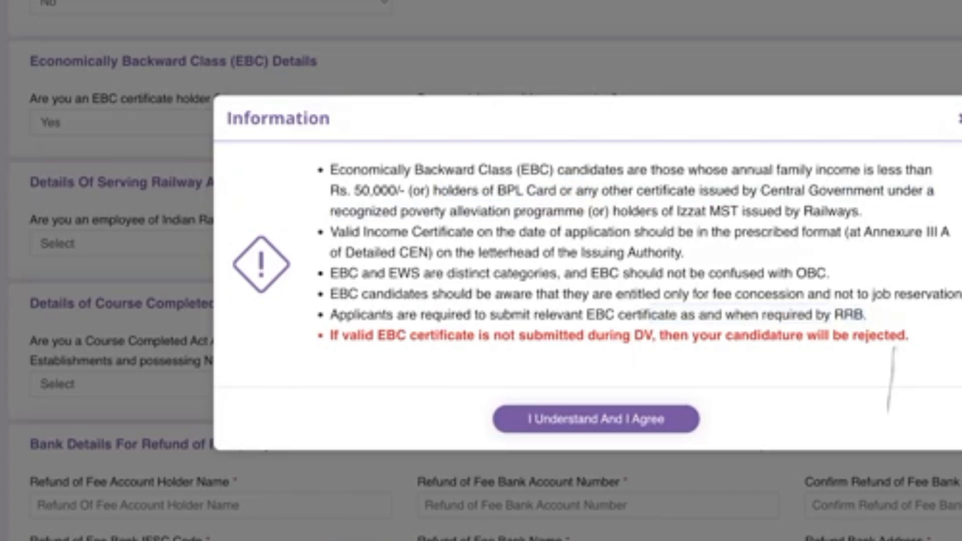
drag(712, 294, 890, 294)
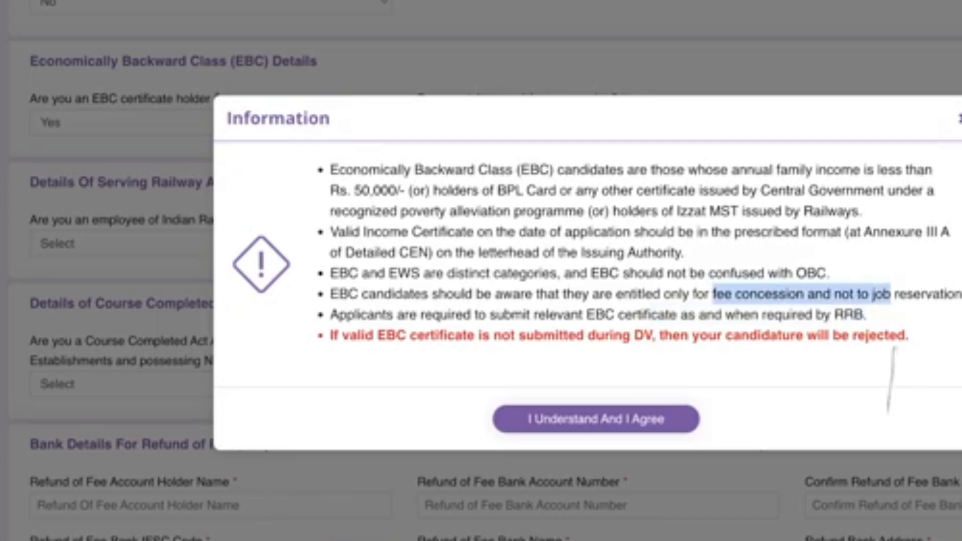
click(596, 419)
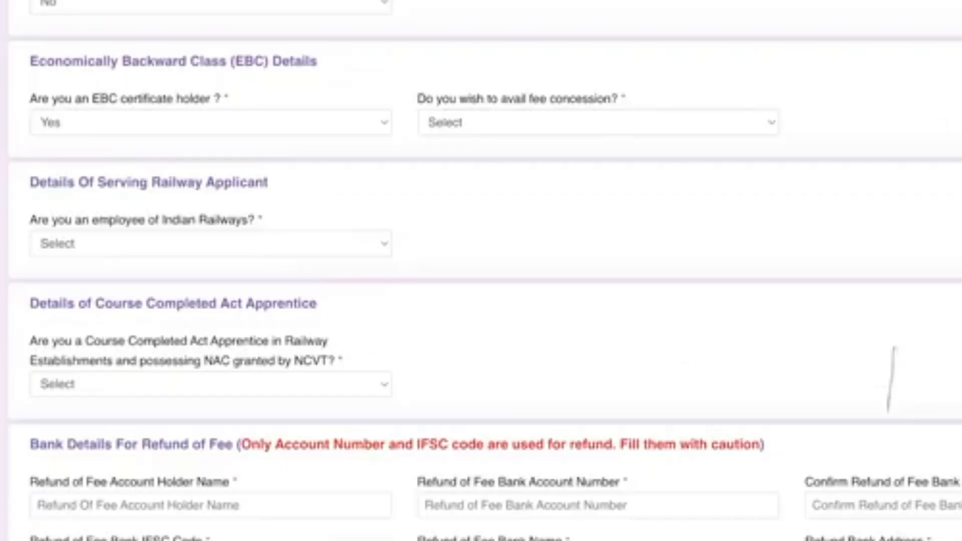
Change the EBC holder answer to No and answer No to Indian Railways employee
click(150, 138)
scroll(481, 270, down, 2)
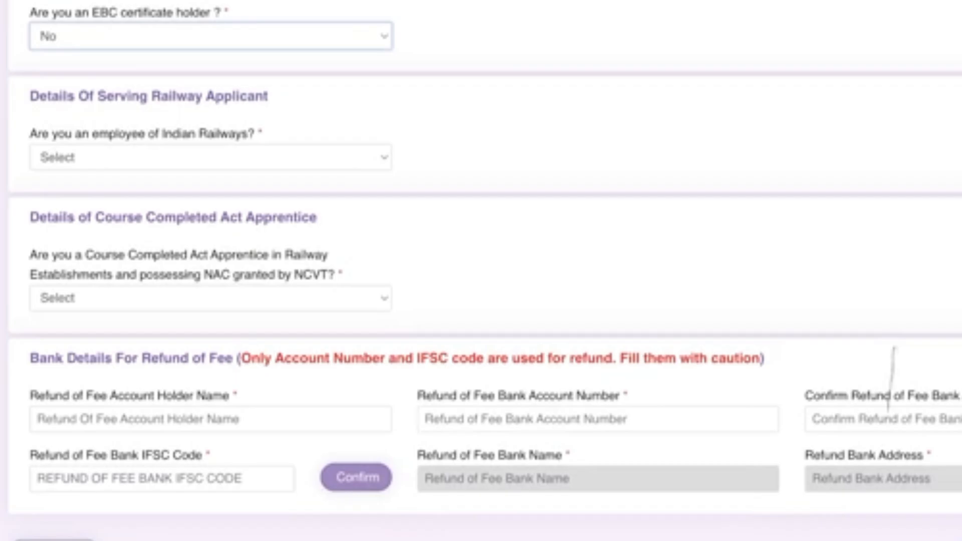
click(211, 158)
click(150, 193)
scroll(481, 271, down, 4)
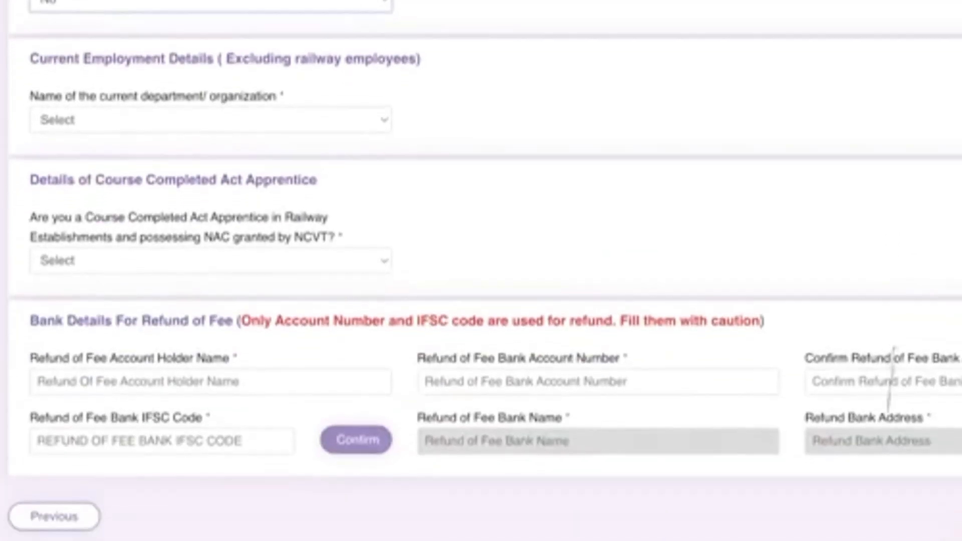
scroll(481, 270, up, 3)
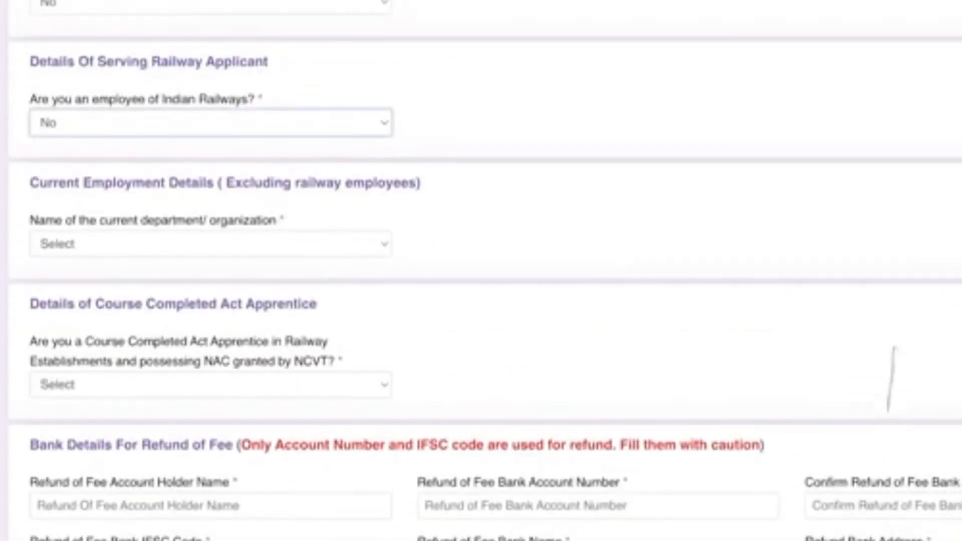
scroll(891, 378, down, 3)
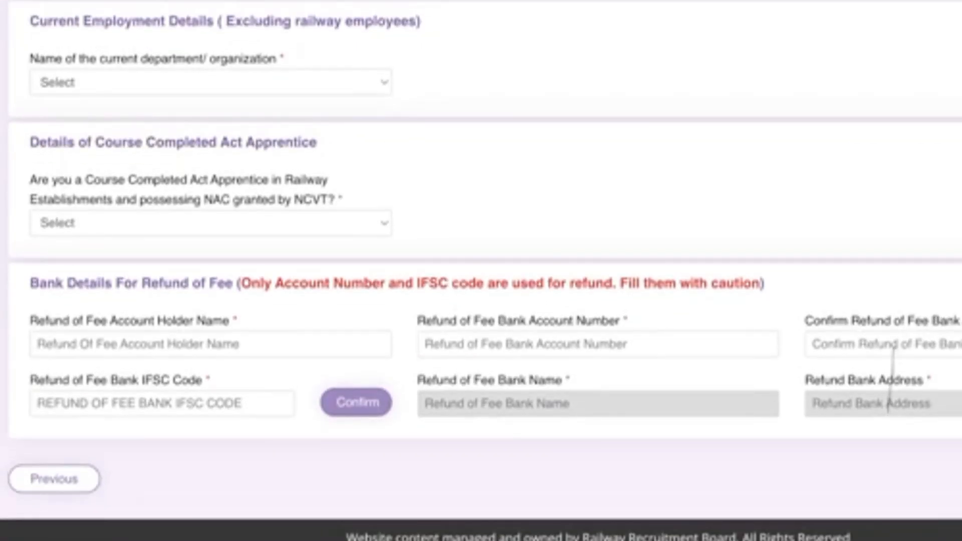
Answer No to Course Completed Act Apprentice and move to the refund Bank Details section
click(211, 223)
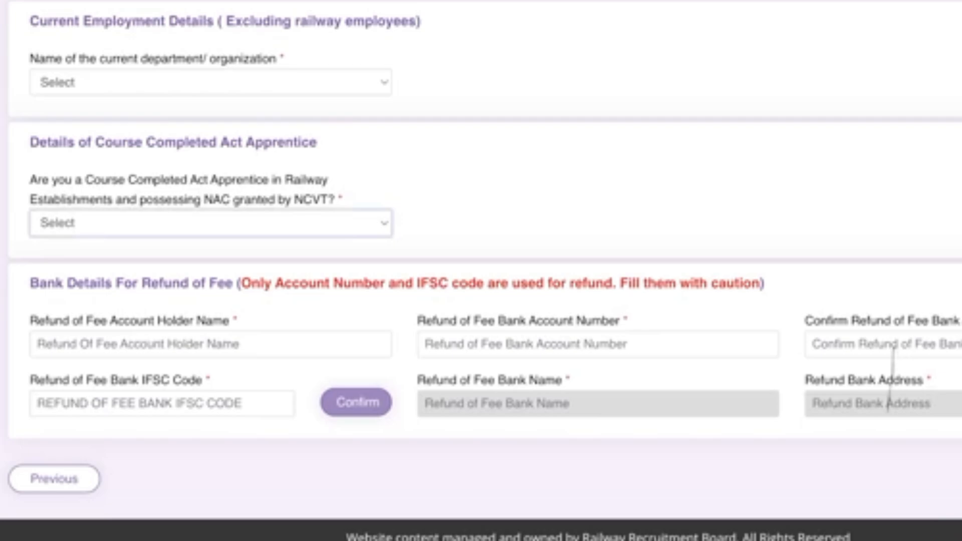
key(n)
drag(29, 283, 236, 284)
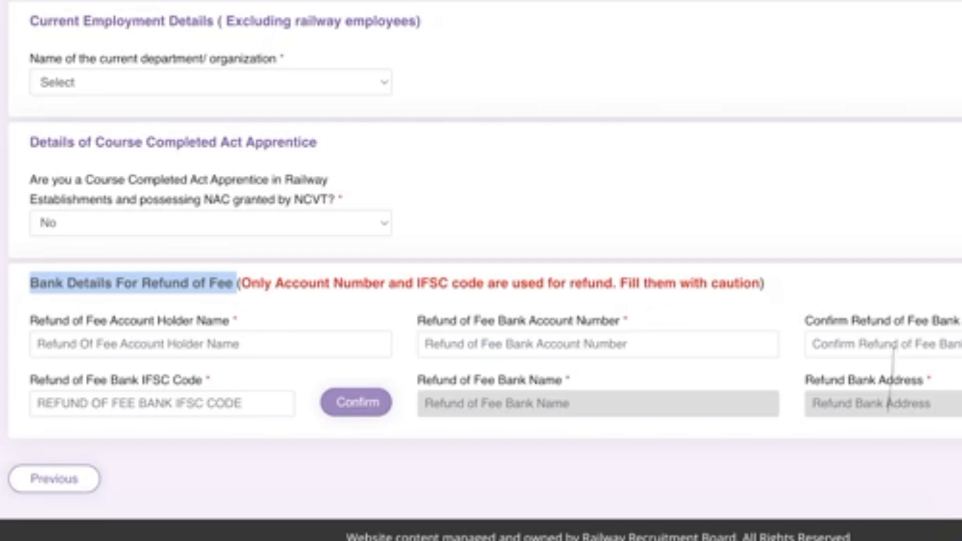
click(38, 343)
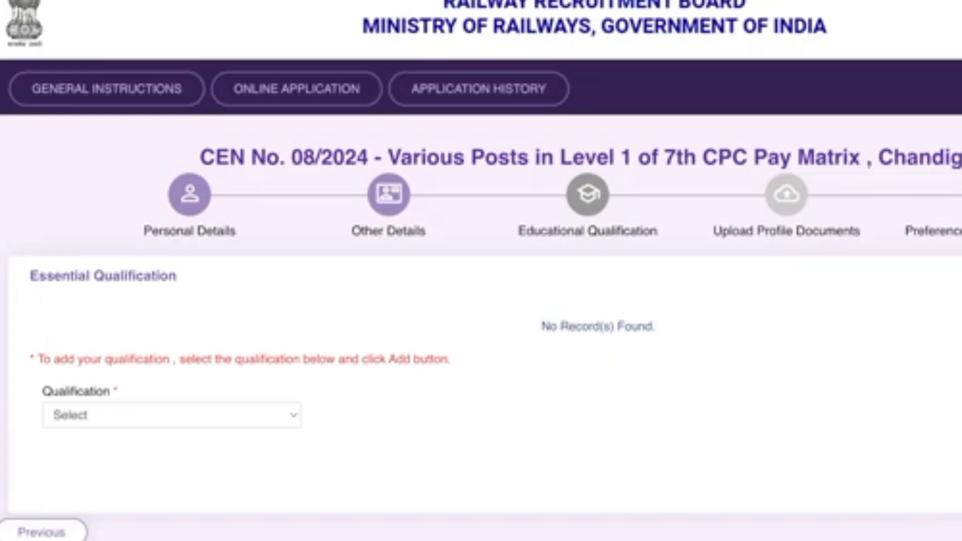
Choose Matriculation/SSLC with state UTTAR PRADESH and district Lucknow
scroll(480, 271, down, 1)
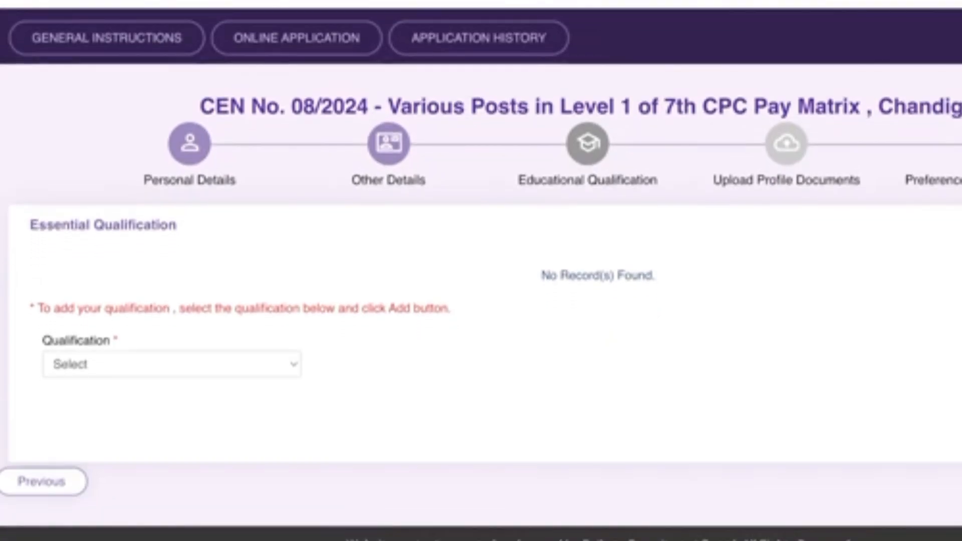
click(171, 364)
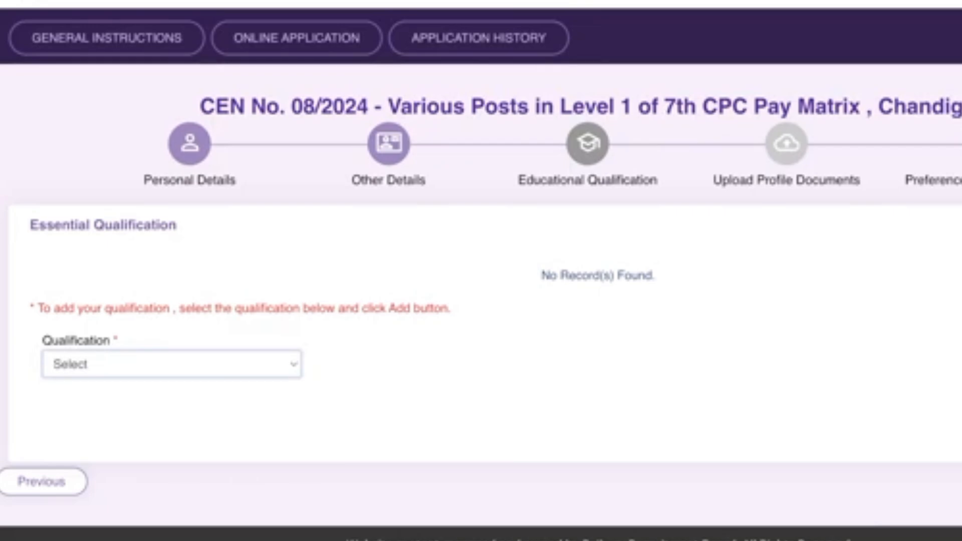
click(100, 388)
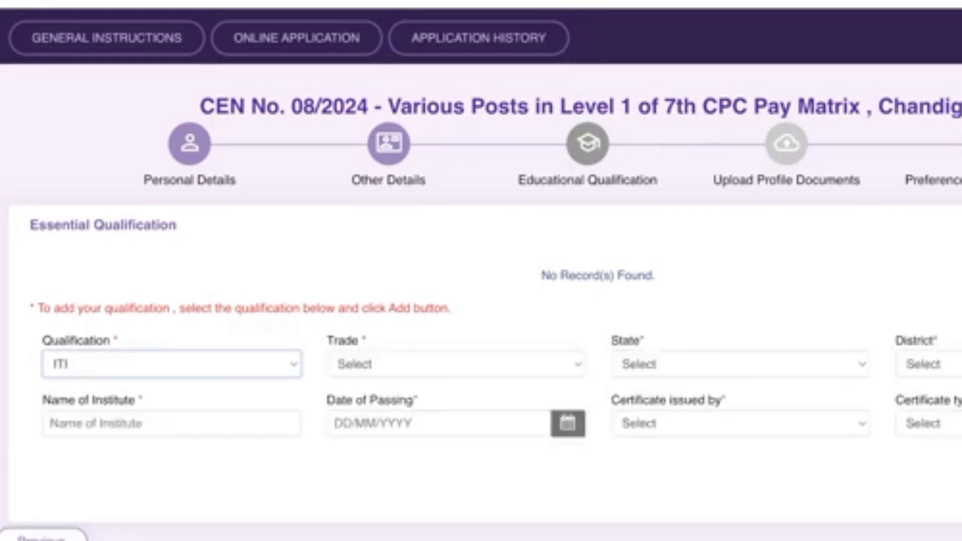
key(Up)
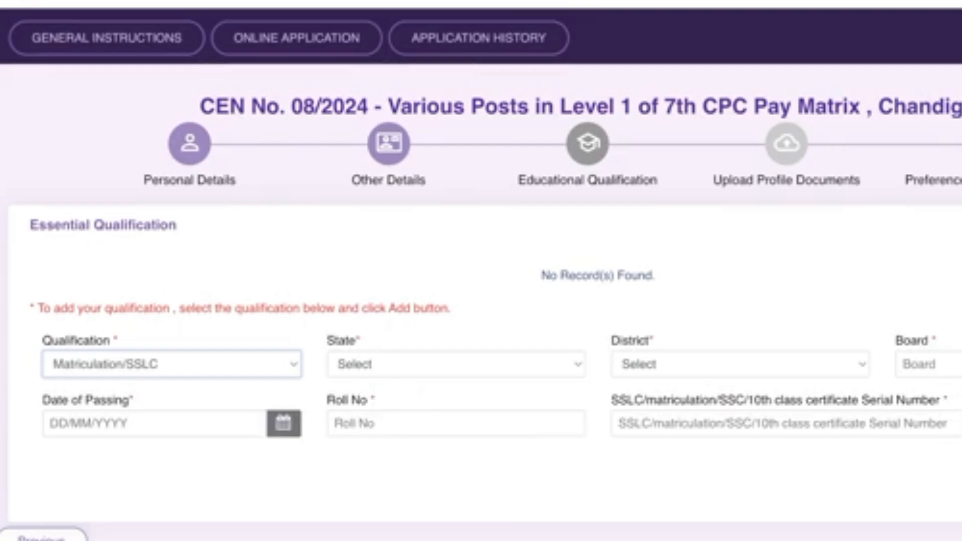
click(456, 364)
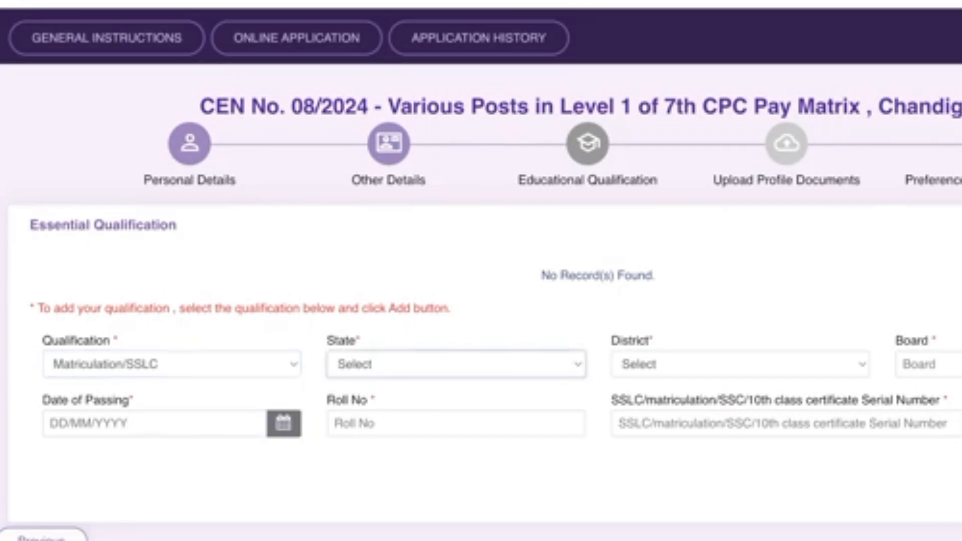
key(u)
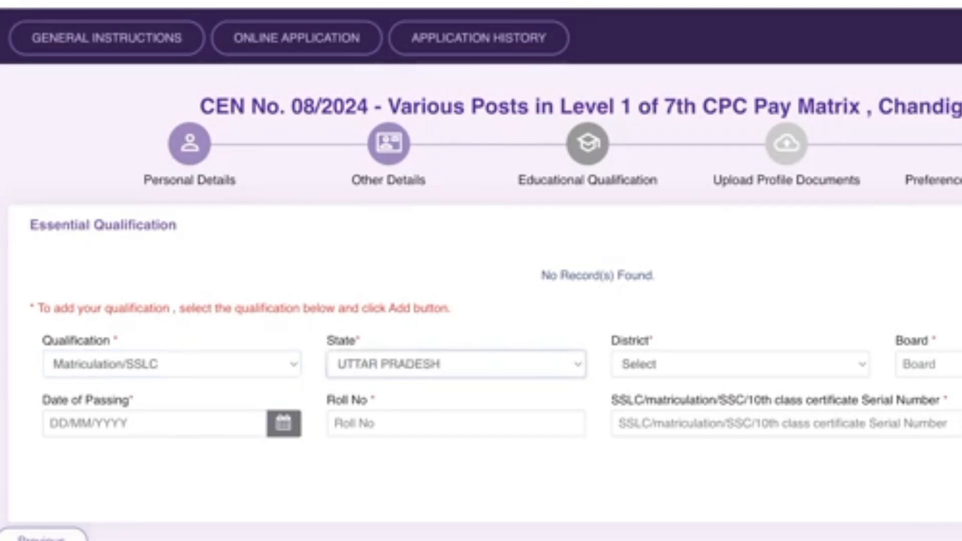
key(Tab)
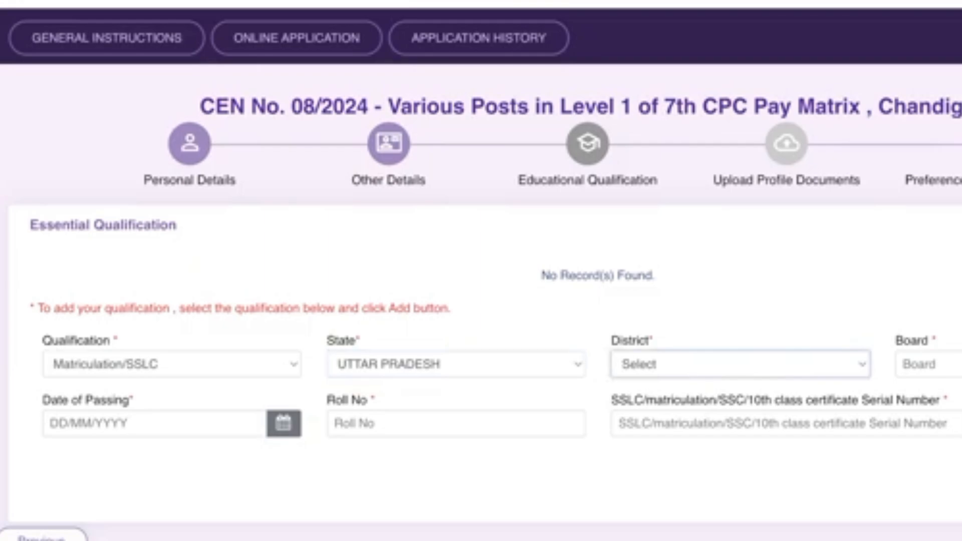
text(lu)
key(Tab)
Enter the board as 'Uttar Prade' and set the date of passing to 27/06/2020
text(u)
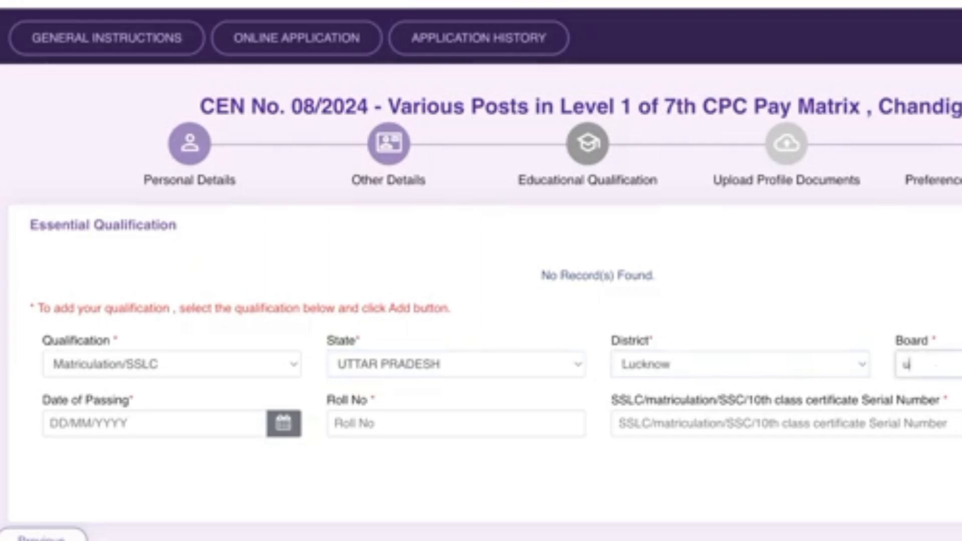
key(BackSpace)
text(Uttar Prade)
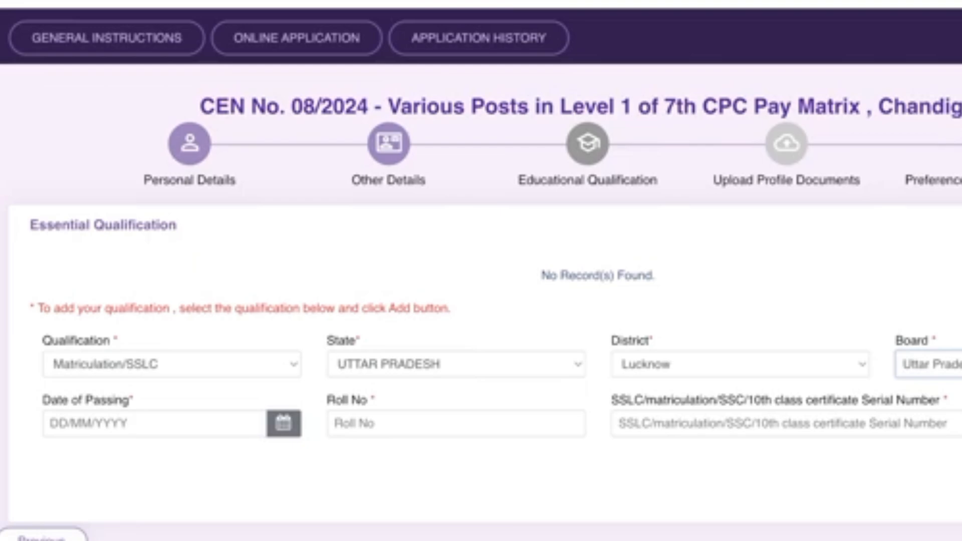
click(284, 424)
click(172, 196)
click(199, 266)
click(138, 197)
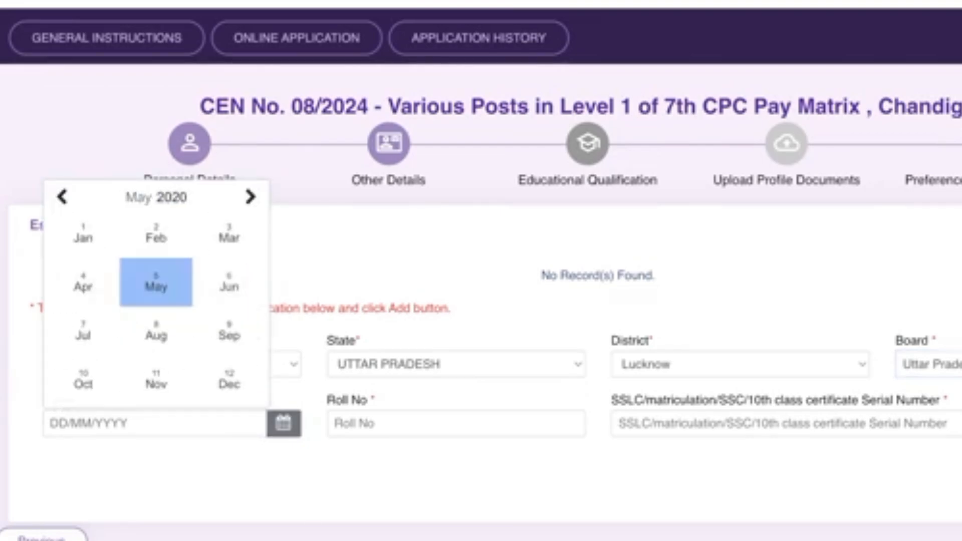
click(230, 283)
click(218, 333)
click(456, 423)
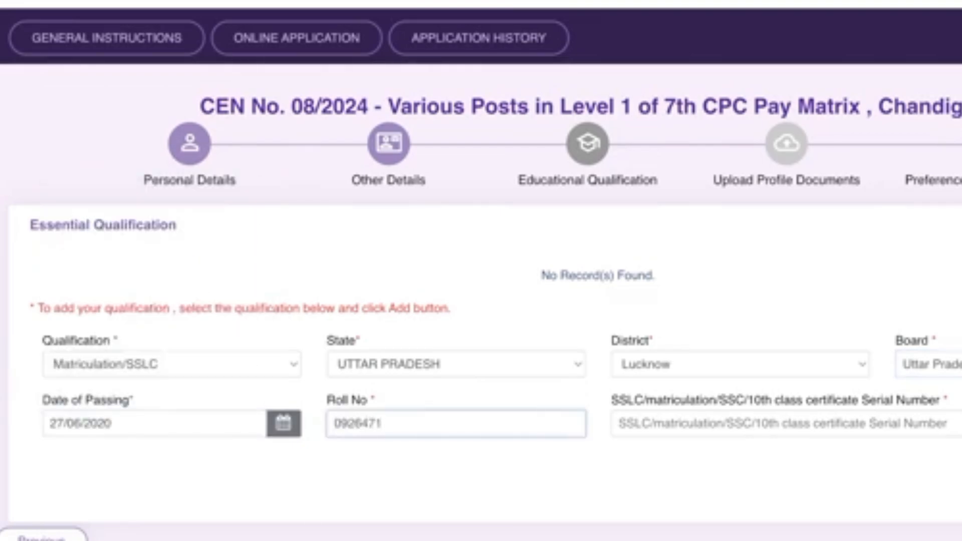
Enter the roll number and the certificate serial number
key(Tab)
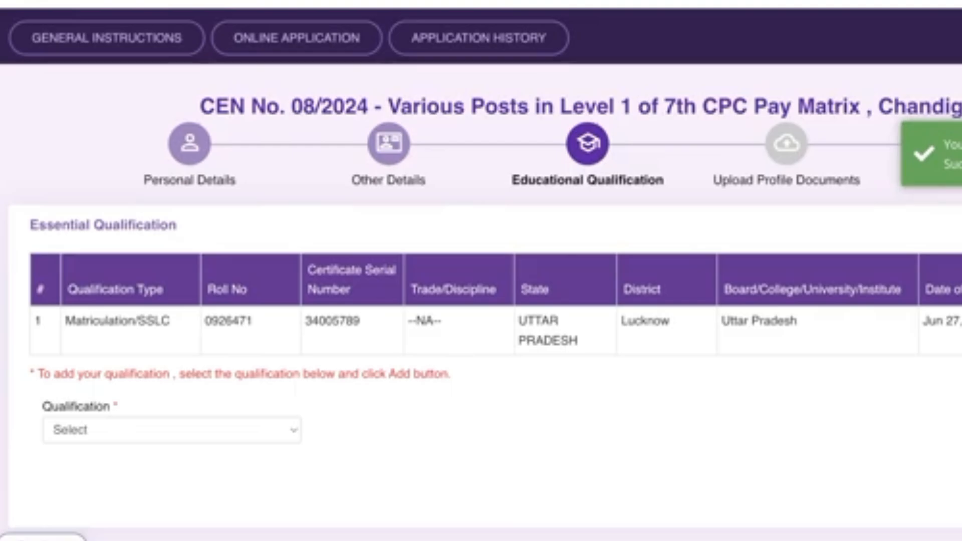
scroll(481, 301, down, 1)
scroll(481, 301, up, 1)
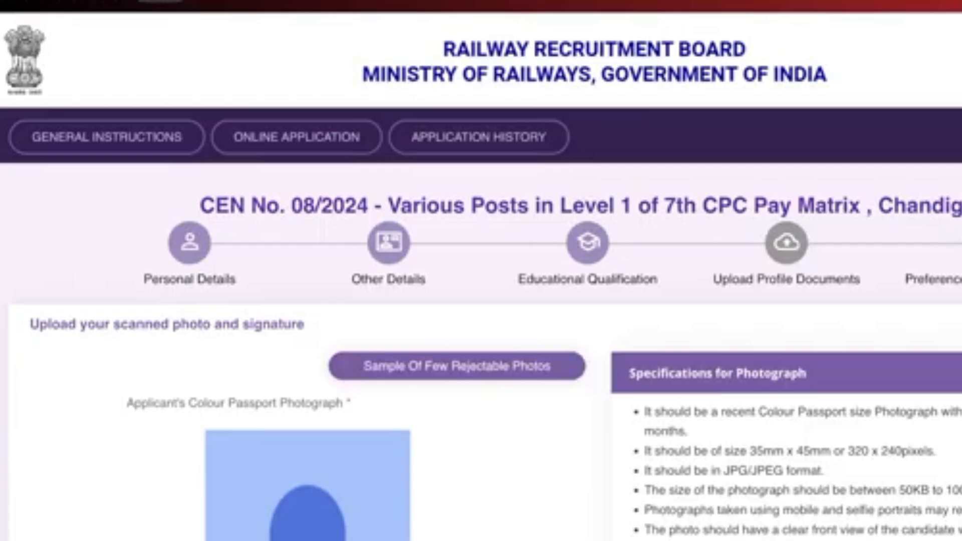
Review the sample rejectable photos on Upload Profile Documents, then close them
scroll(481, 300, down, 6)
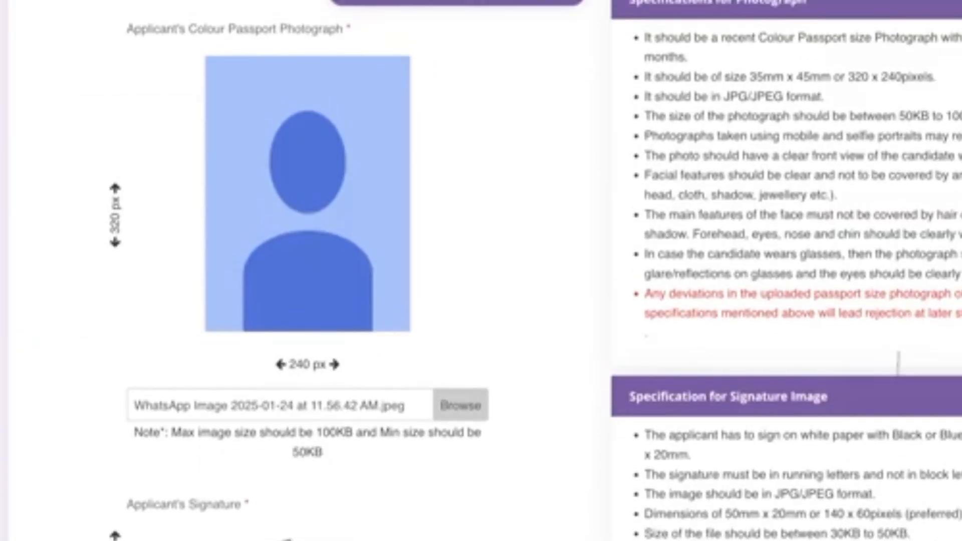
click(456, 3)
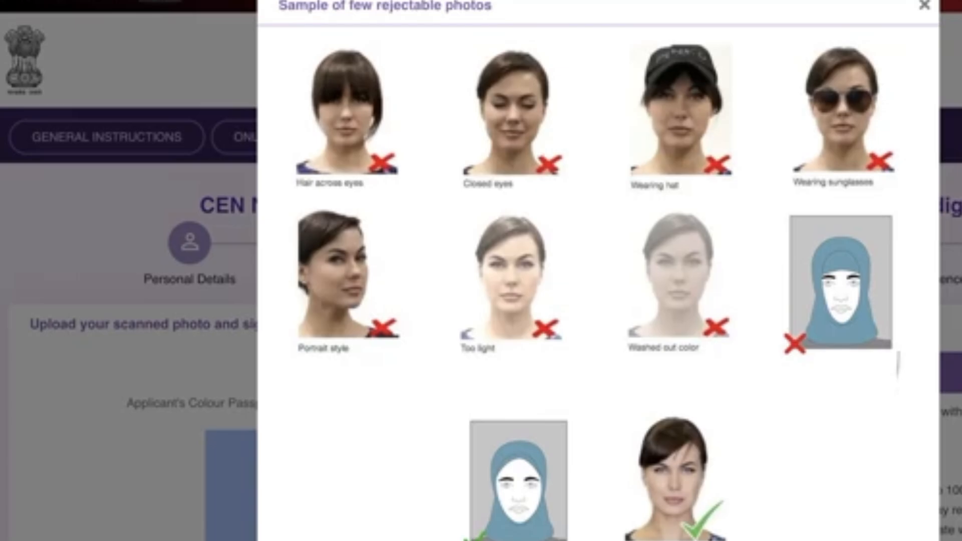
key(Escape)
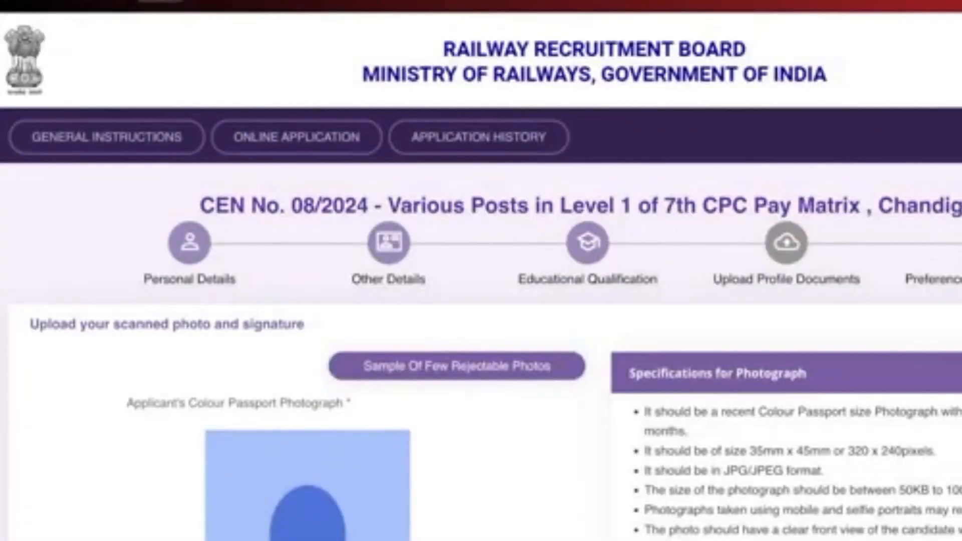
scroll(897, 363, down, 8)
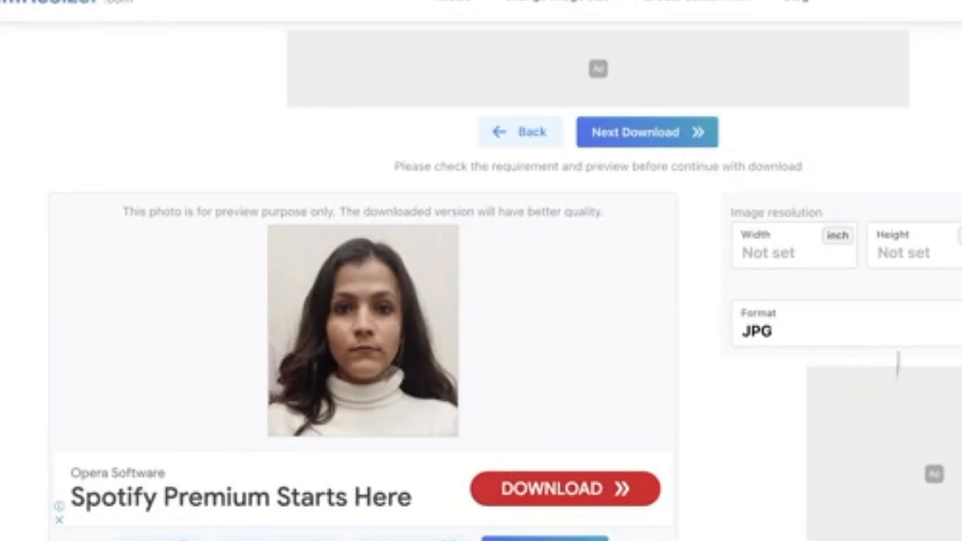
Set the photo to 240 × 320 px in imResizer and download the resized JPG
key(Tab)
text(240)
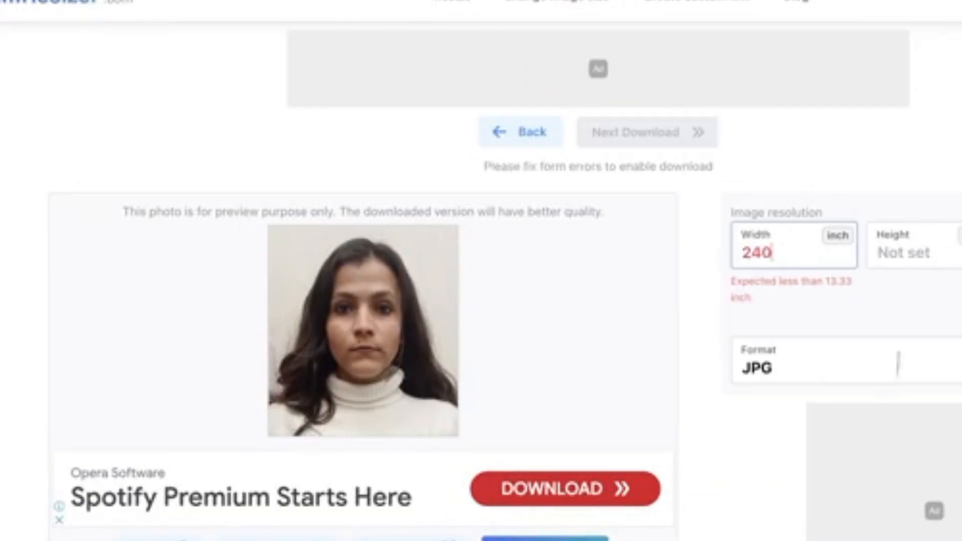
key(Tab)
text(32)
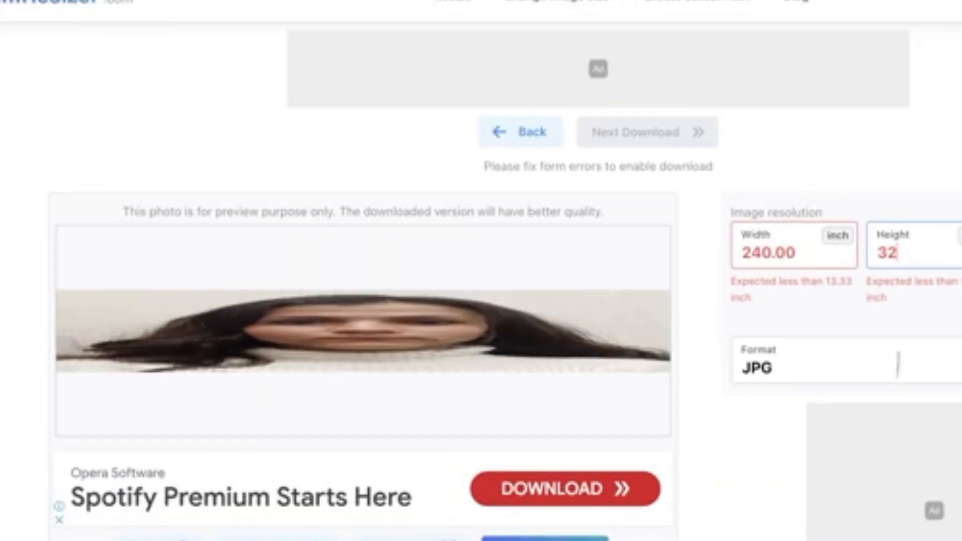
text(0)
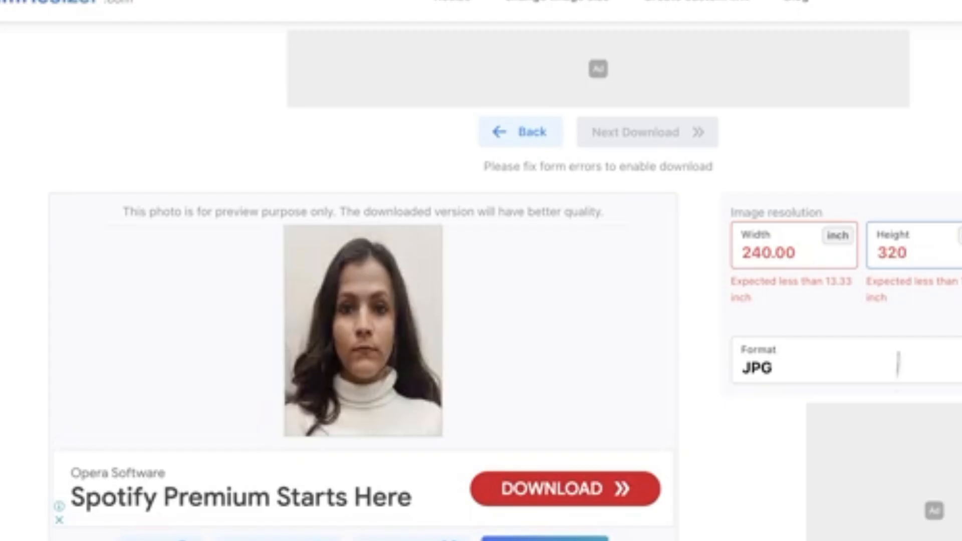
key(ctrl+Tab)
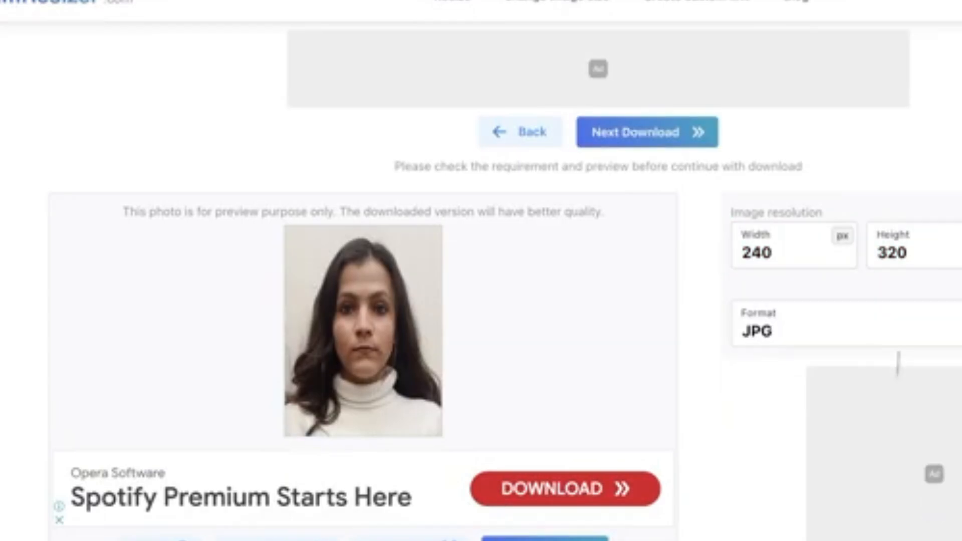
scroll(898, 361, down, 5)
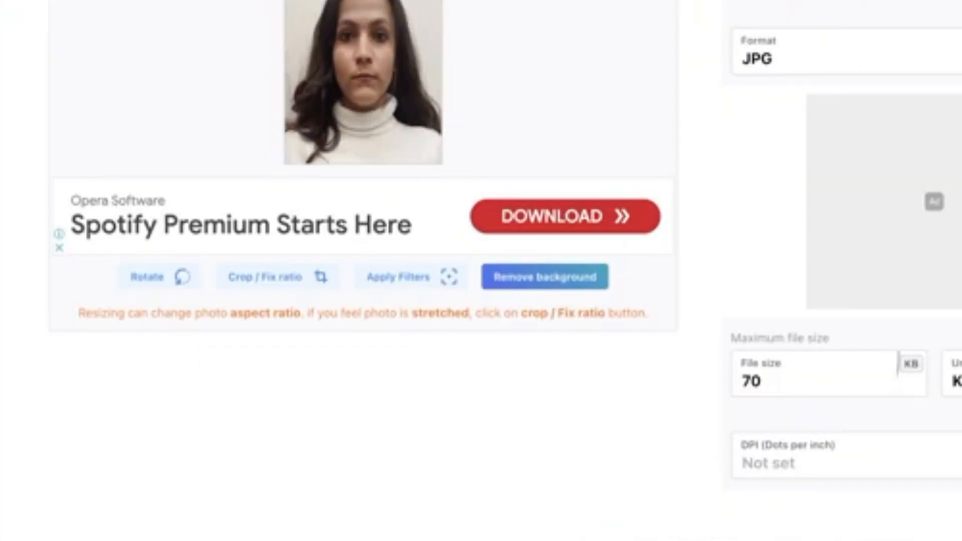
scroll(481, 271, up, 5)
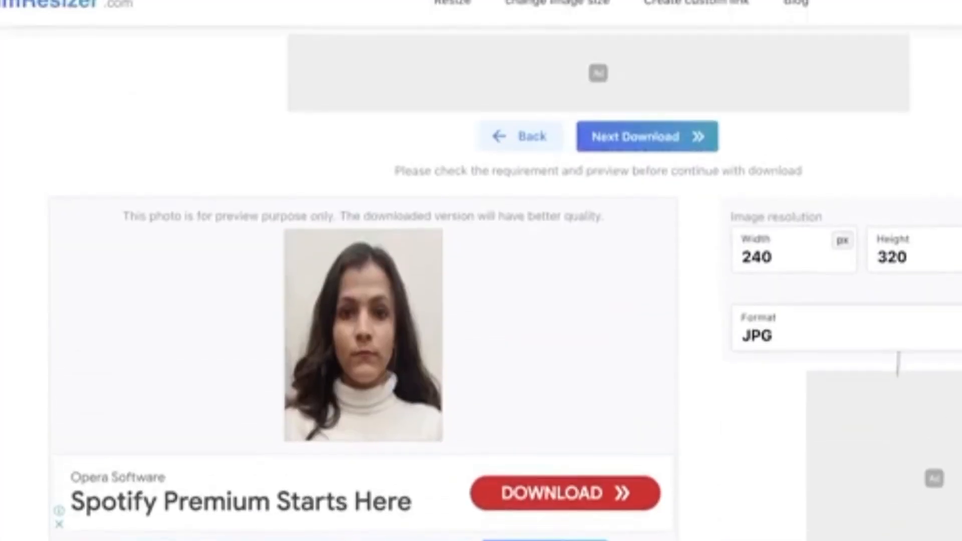
click(646, 135)
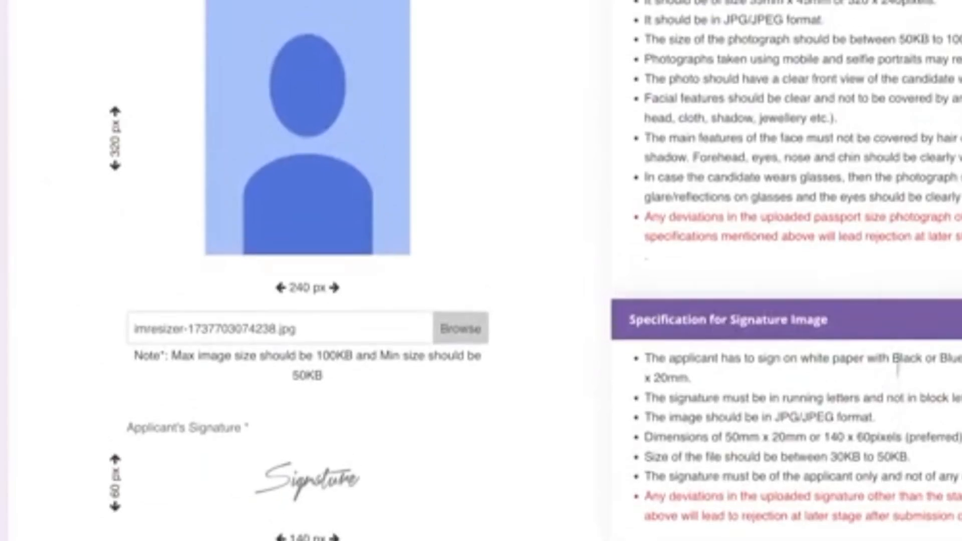
Scroll to the Applicant's Signature section to read its 140 × 60 px, 30–50 KB rules
scroll(897, 366, down, 4)
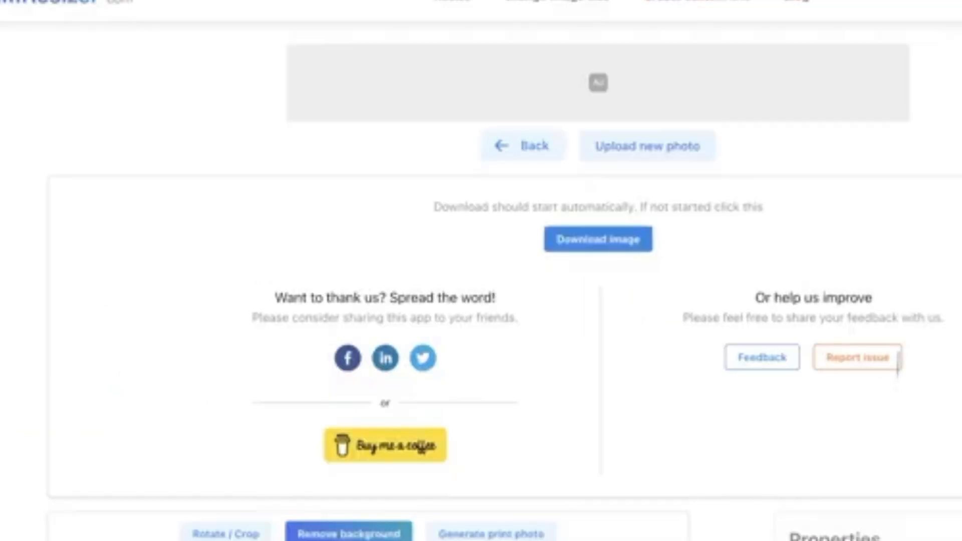
scroll(837, 341, down, 6)
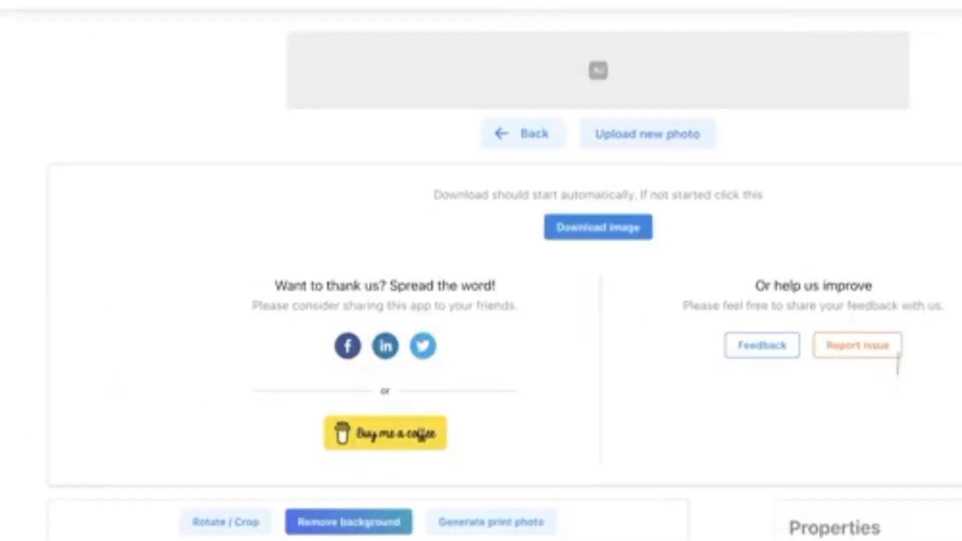
scroll(898, 366, down, 2)
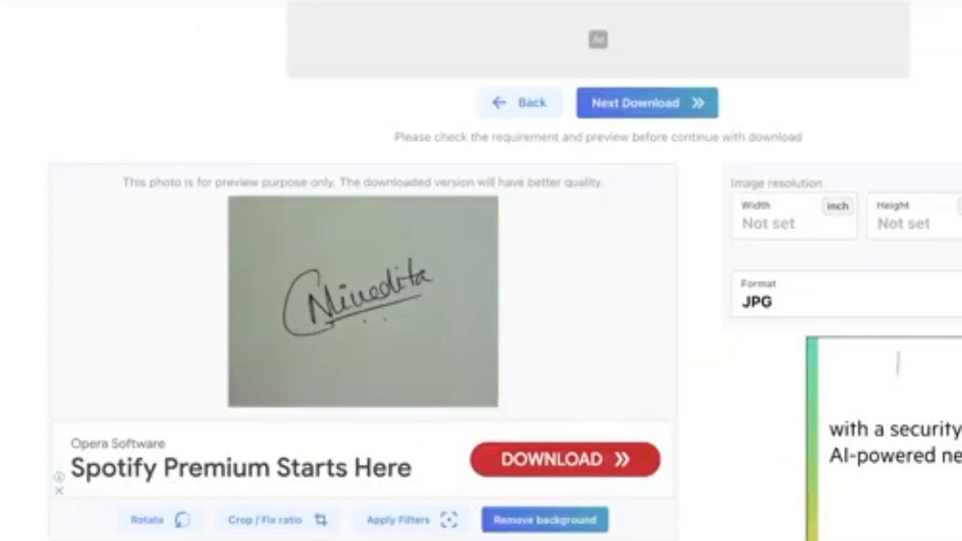
Enter width 140, height 60 and maximum file size 40 KB, then download the signature
click(757, 223)
text(140)
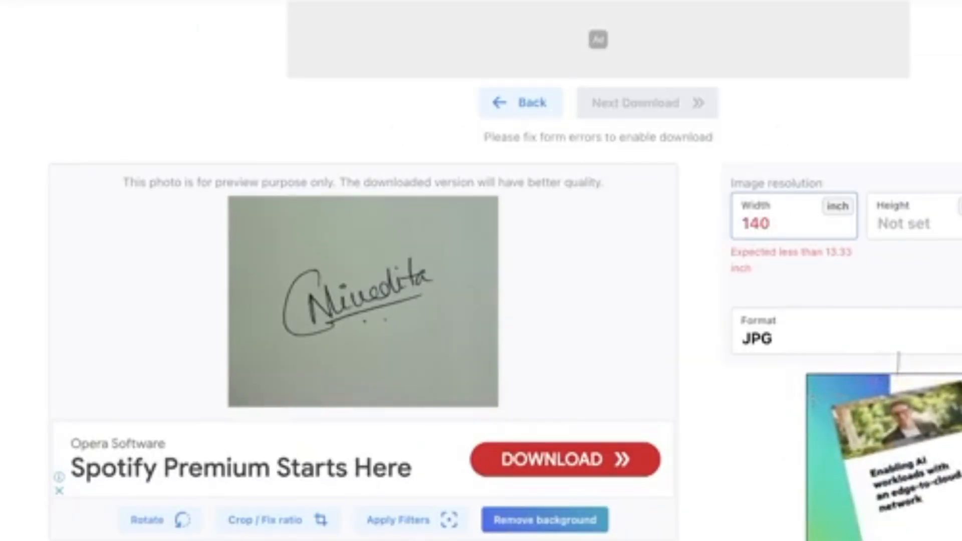
click(903, 223)
text(60)
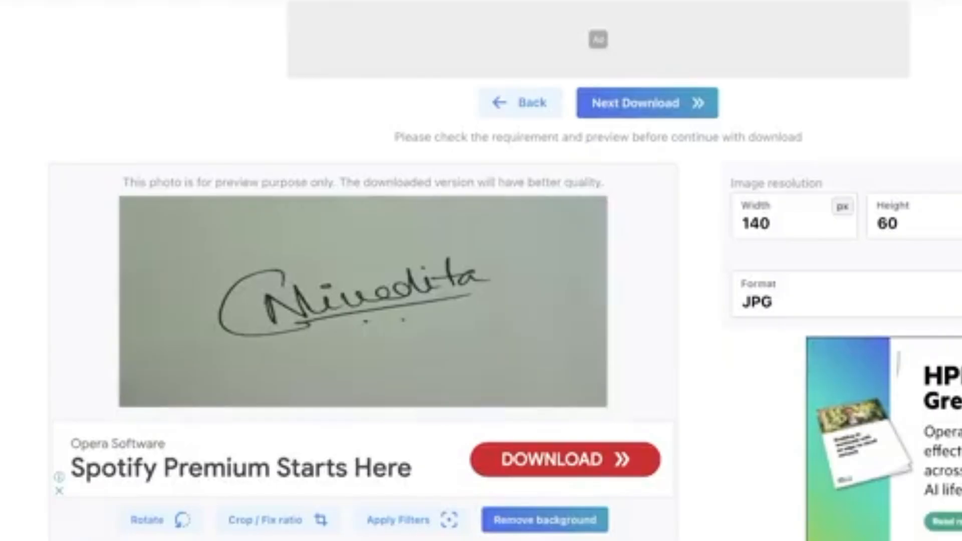
scroll(480, 270, down, 5)
click(766, 381)
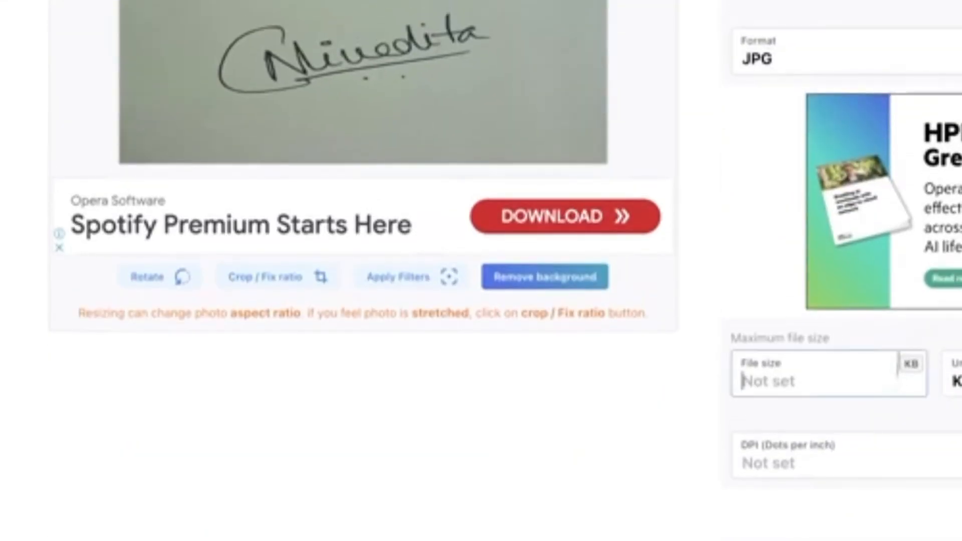
text(40)
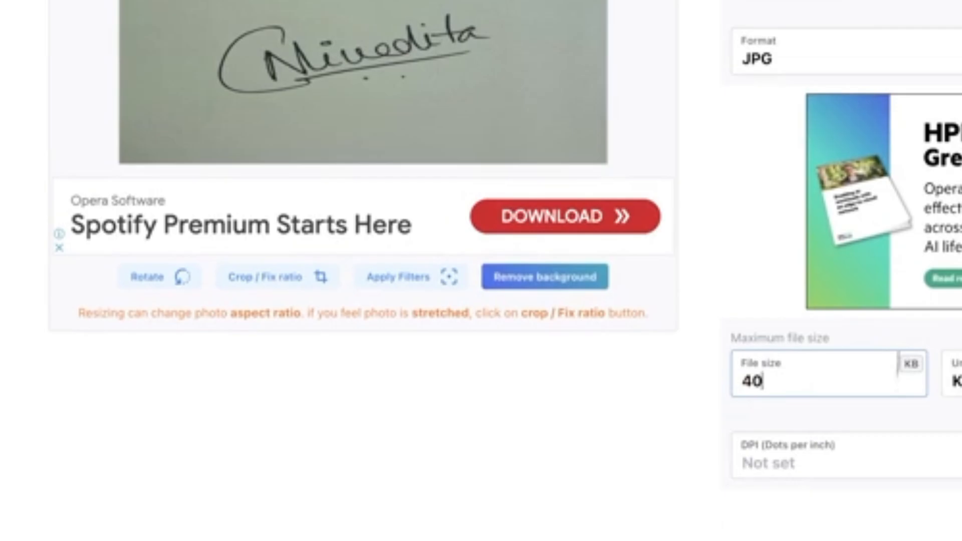
scroll(897, 363, up, 5)
key(Return)
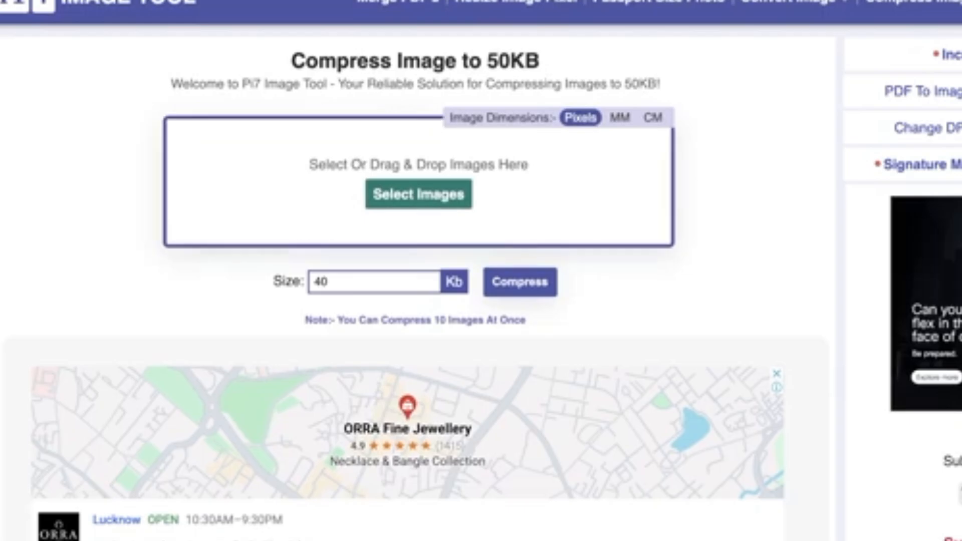
Load the signature into Pi7 Image Tool and compress it to the 40 KB target
click(418, 194)
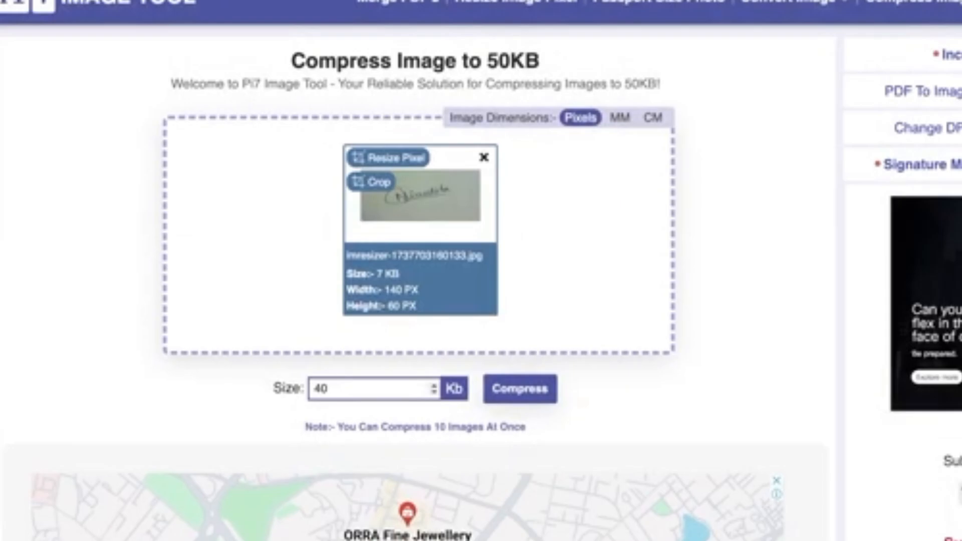
click(370, 389)
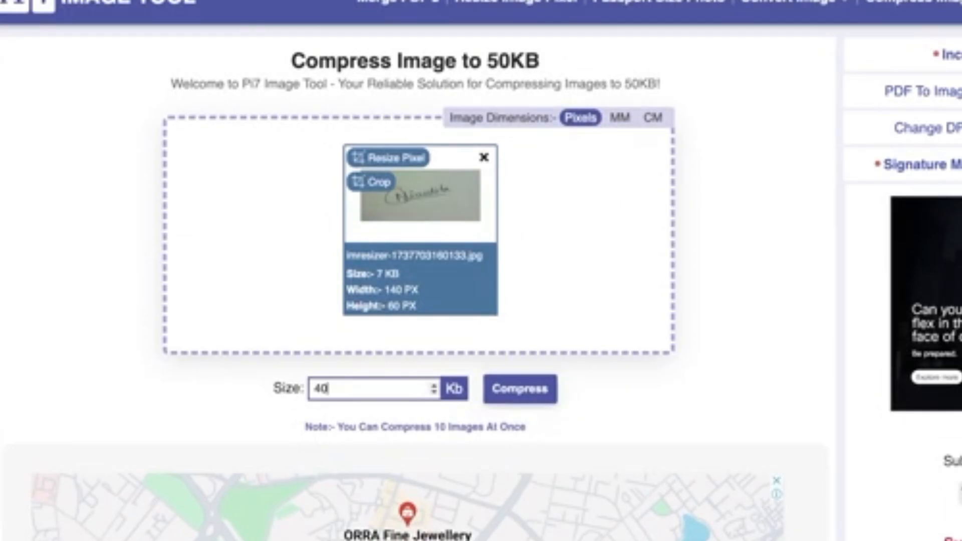
click(520, 389)
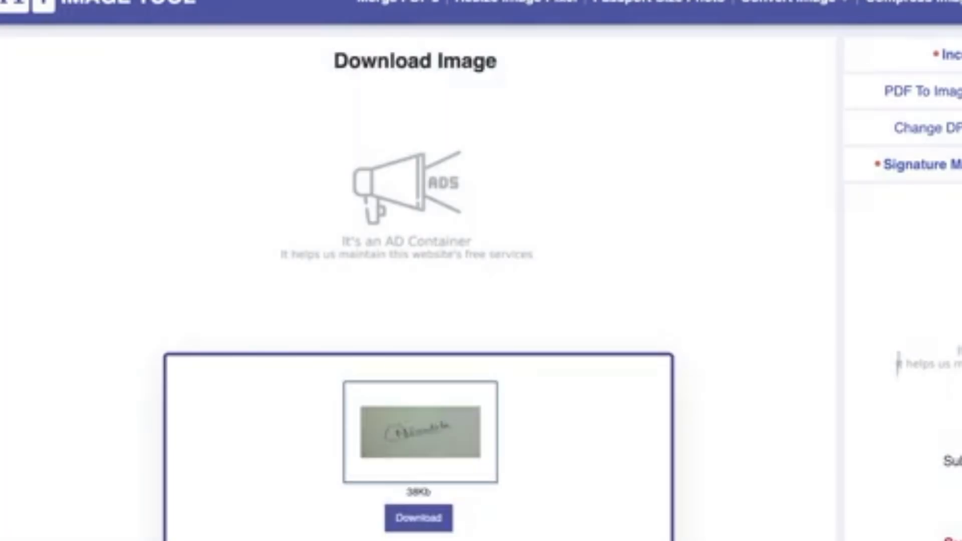
scroll(418, 321, down, 2)
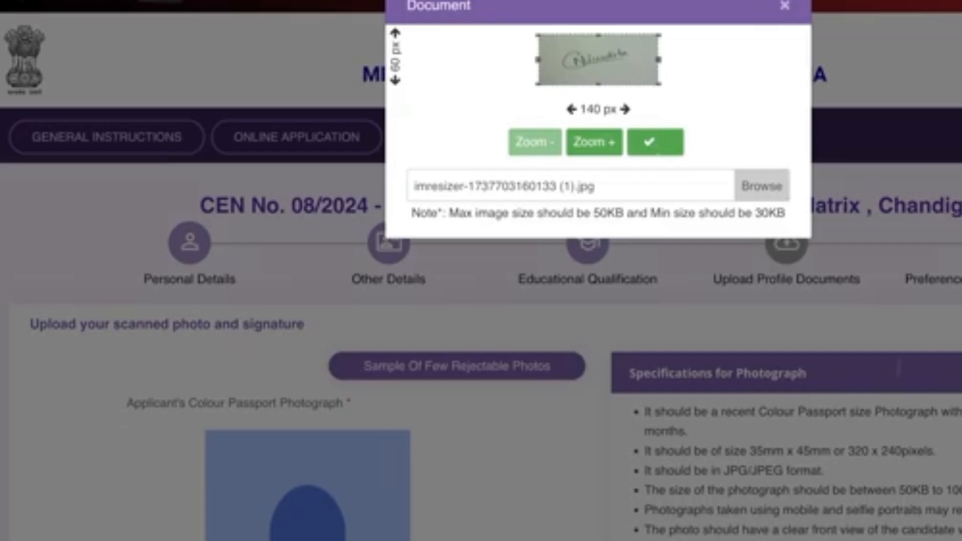
Accept the signature crop and review both uploads, noting the 50KB photo limit
key(Return)
scroll(898, 368, down, 10)
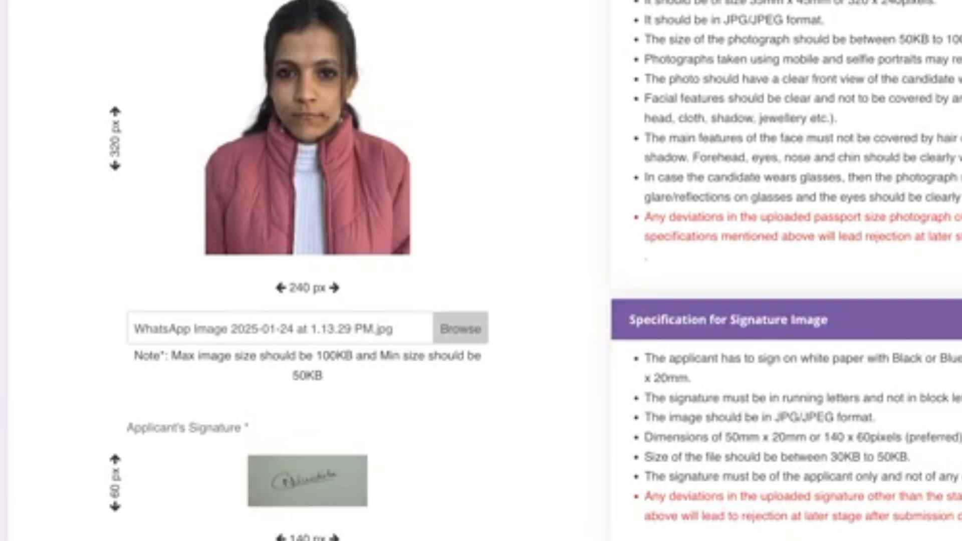
scroll(535, 271, up, 1)
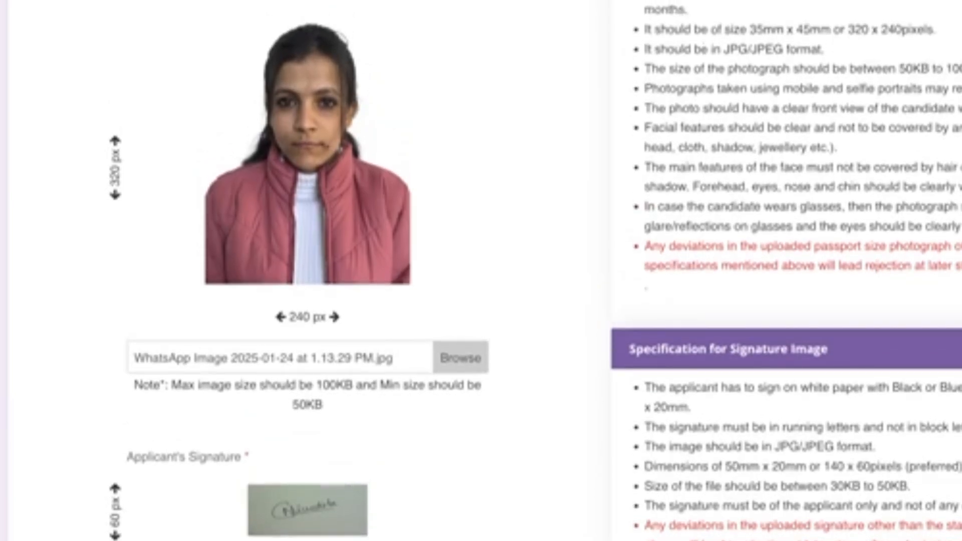
drag(920, 68, 961, 69)
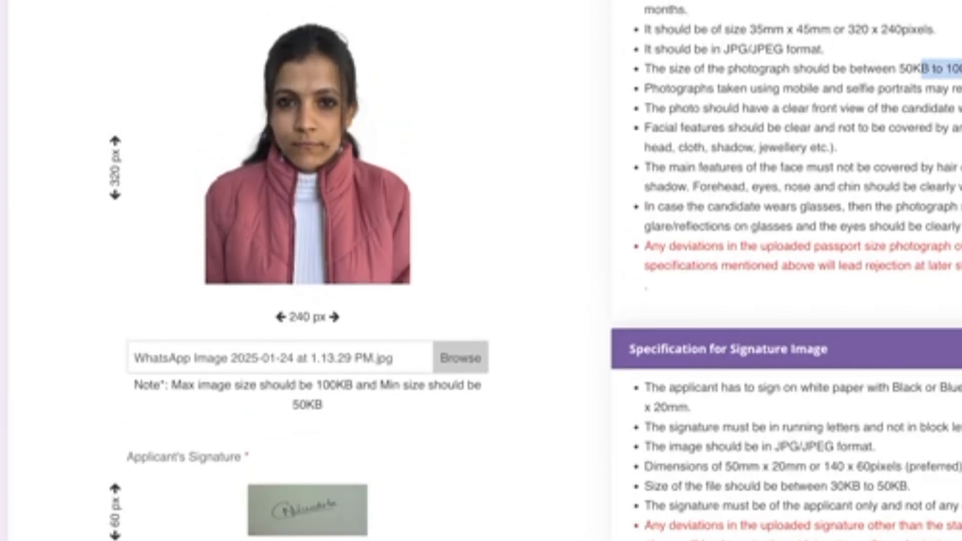
scroll(535, 270, down, 2)
scroll(481, 270, down, 3)
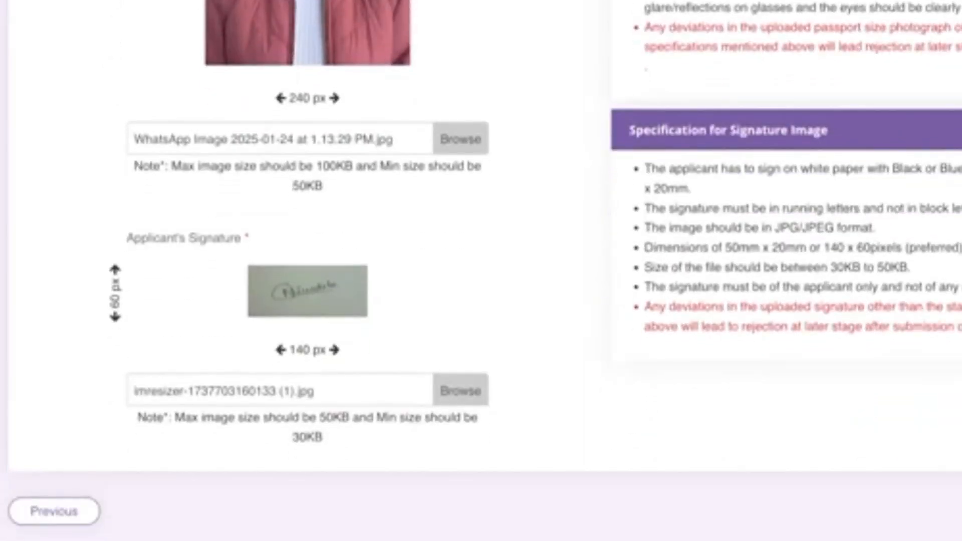
scroll(480, 270, up, 1)
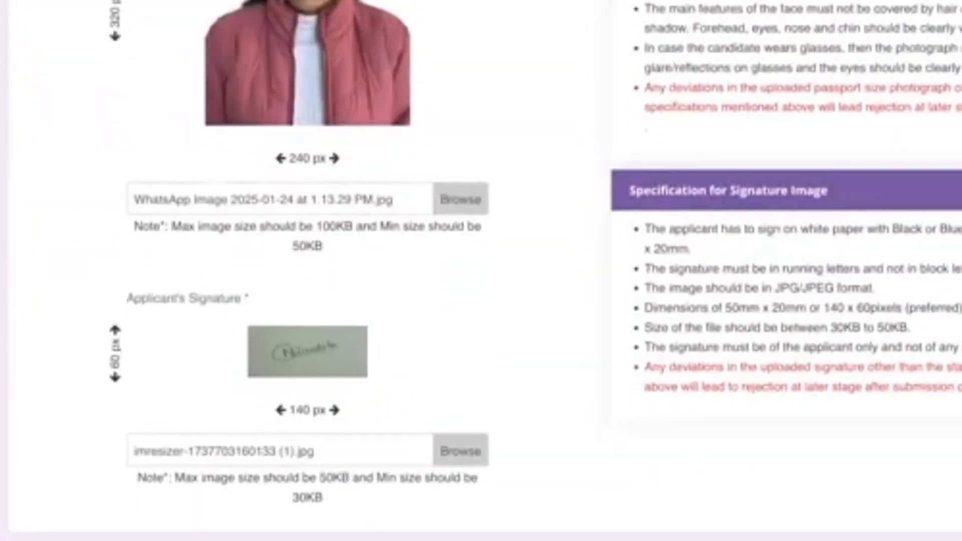
scroll(481, 270, up, 7)
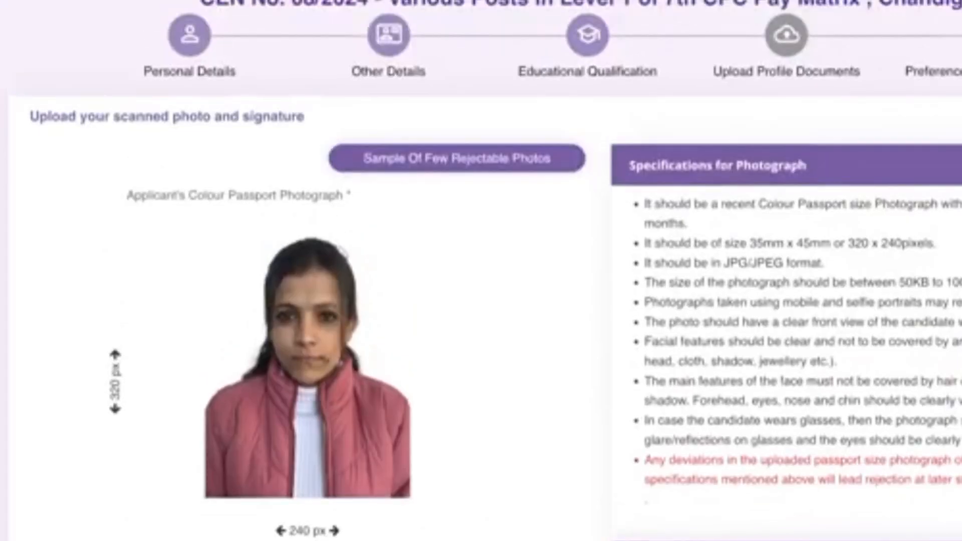
scroll(481, 270, down, 9)
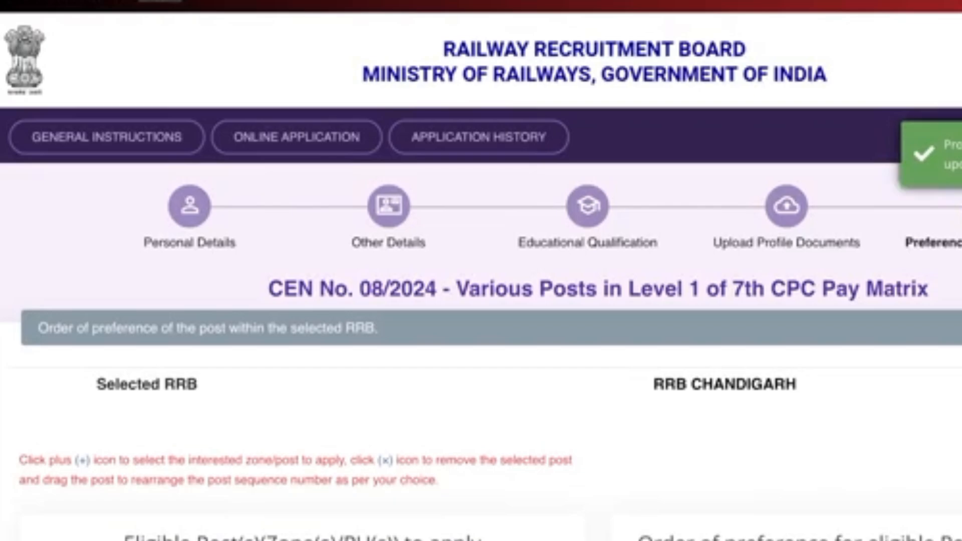
Add every eligible RRB Chandigarh post to the preference order, starting with PLW ASSISTANT (S and T)
scroll(480, 271, down, 7)
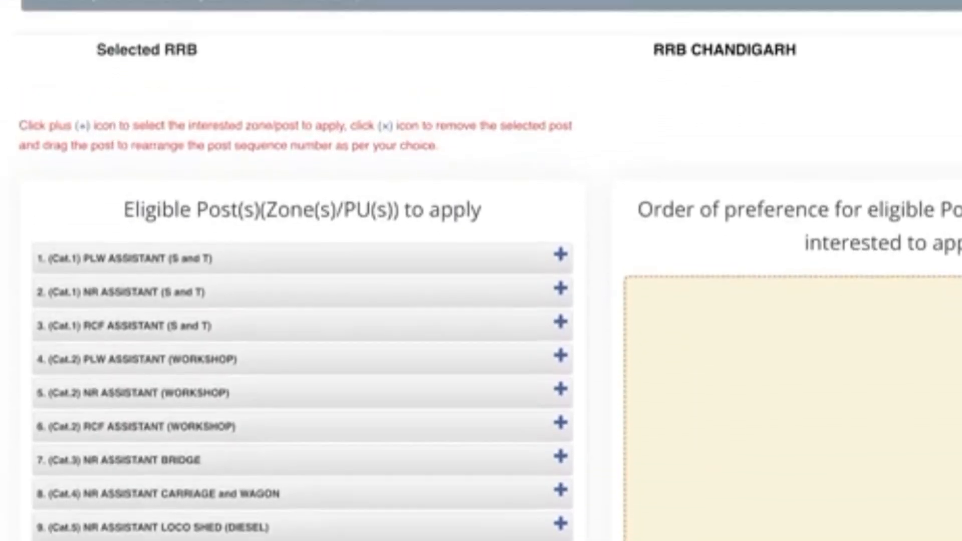
scroll(481, 271, up, 1)
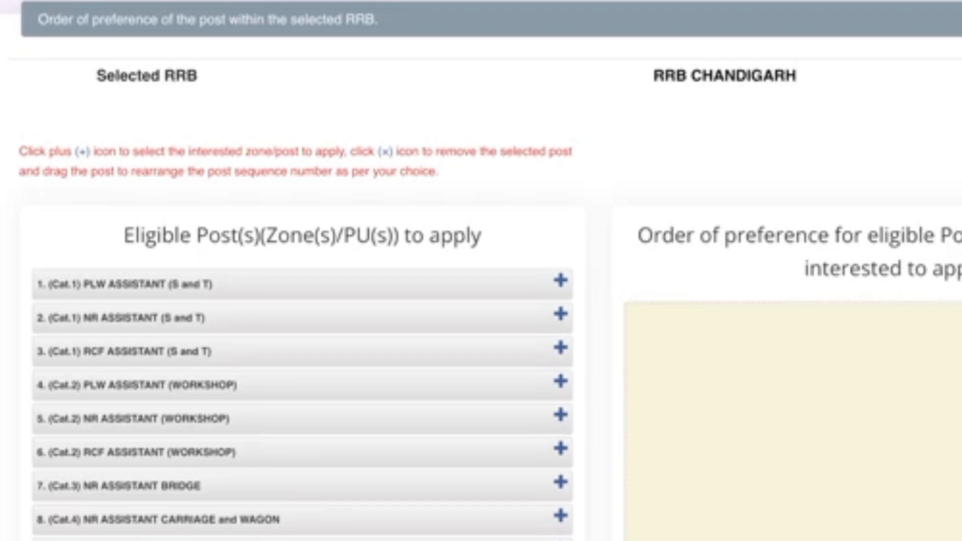
scroll(480, 271, down, 3)
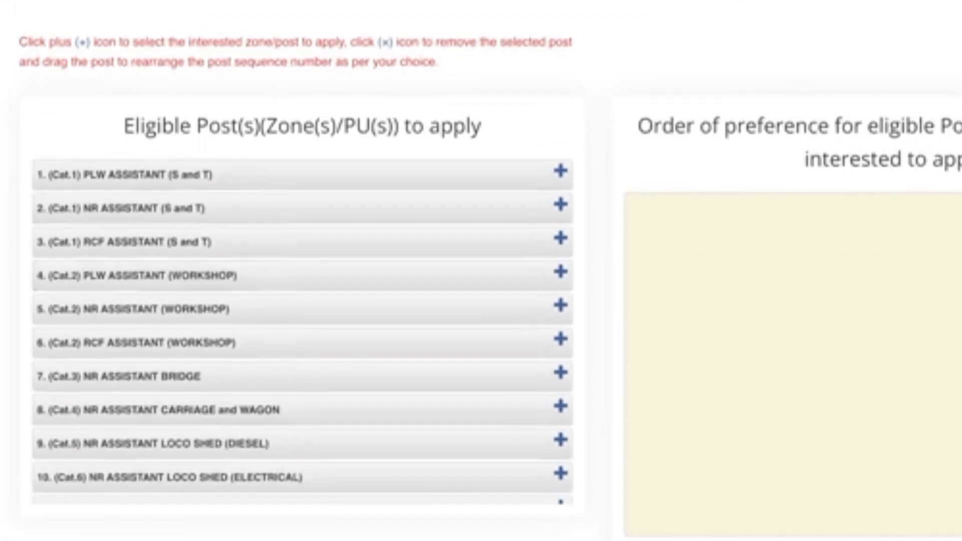
scroll(481, 271, up, 2)
click(560, 233)
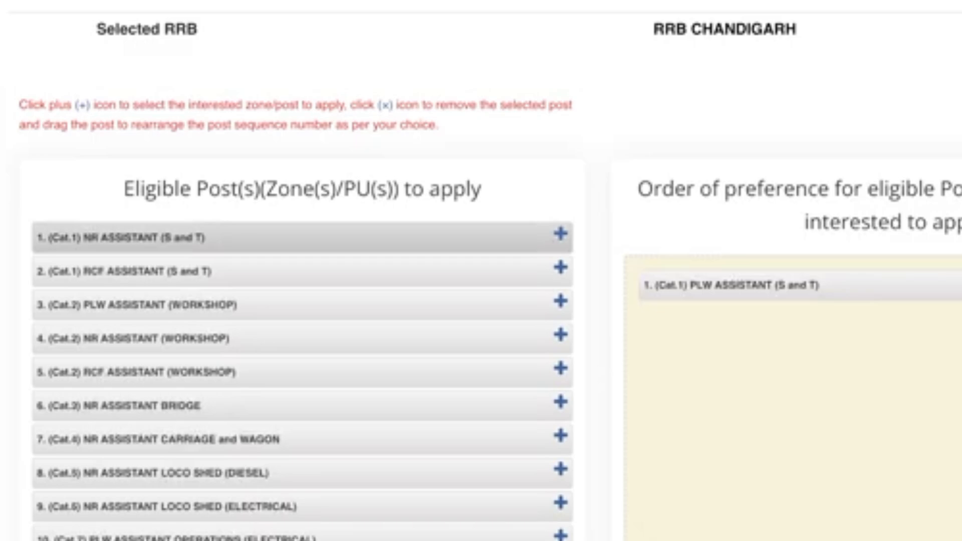
click(560, 233)
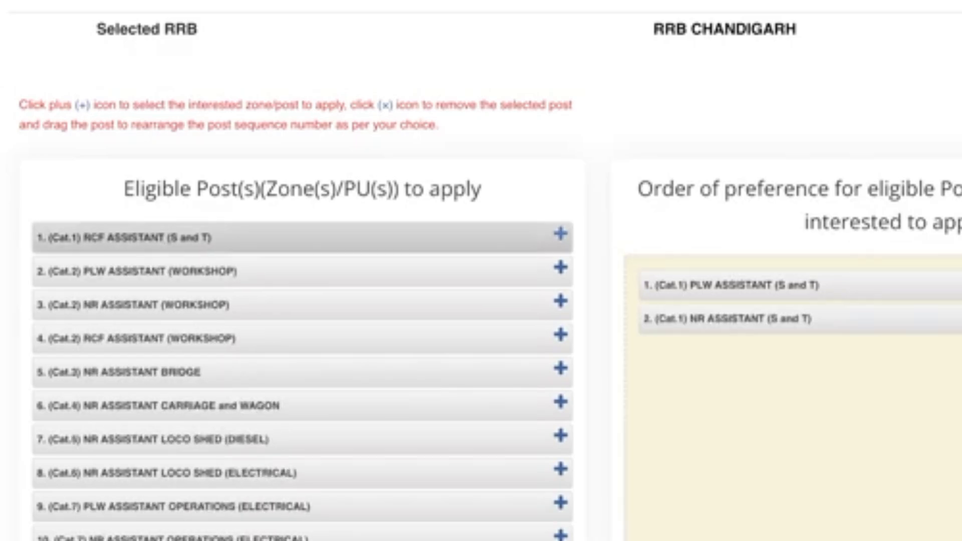
click(561, 234)
click(560, 234)
click(560, 233)
click(560, 234)
click(560, 234)
click(560, 234)
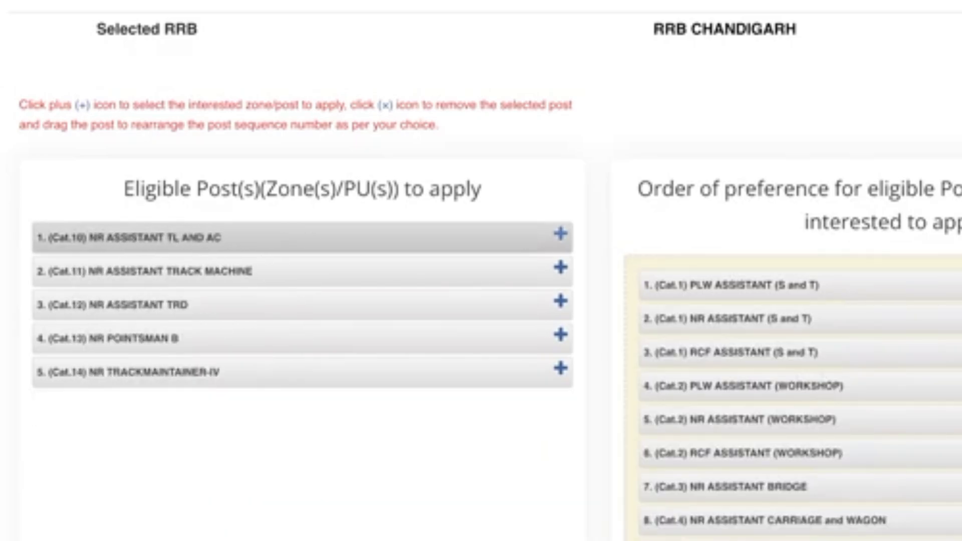
click(560, 233)
click(560, 233)
click(561, 234)
click(561, 233)
click(560, 233)
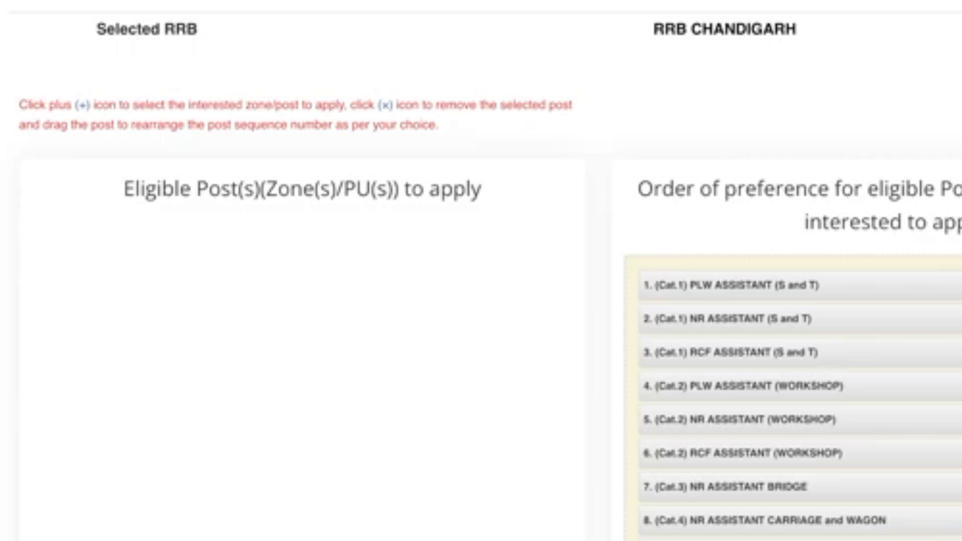
scroll(481, 271, up, 1)
scroll(481, 271, down, 4)
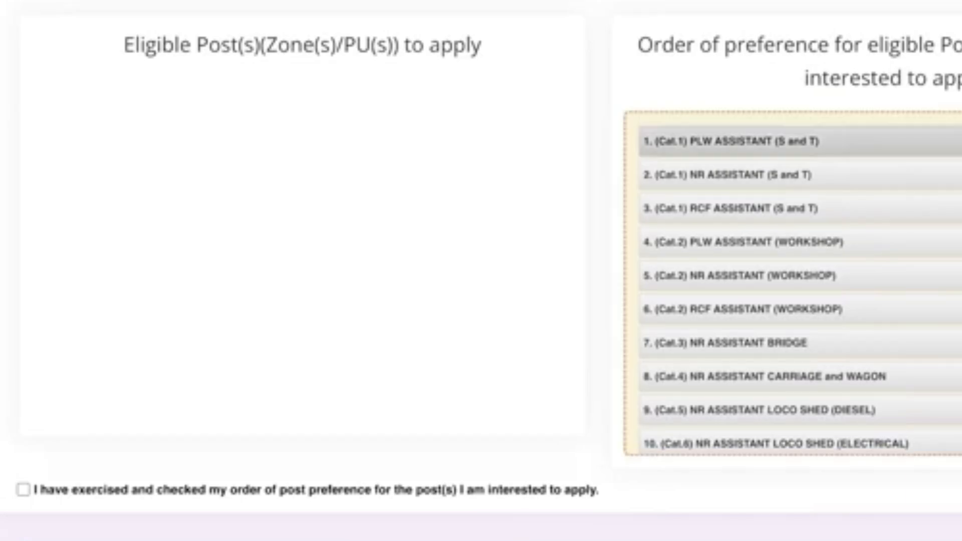
Remove an S and T post and drag rows, moving RCF ASSISTANT (S and T) last and NR ASSISTANT BRIDGE eighth
click(951, 141)
click(952, 141)
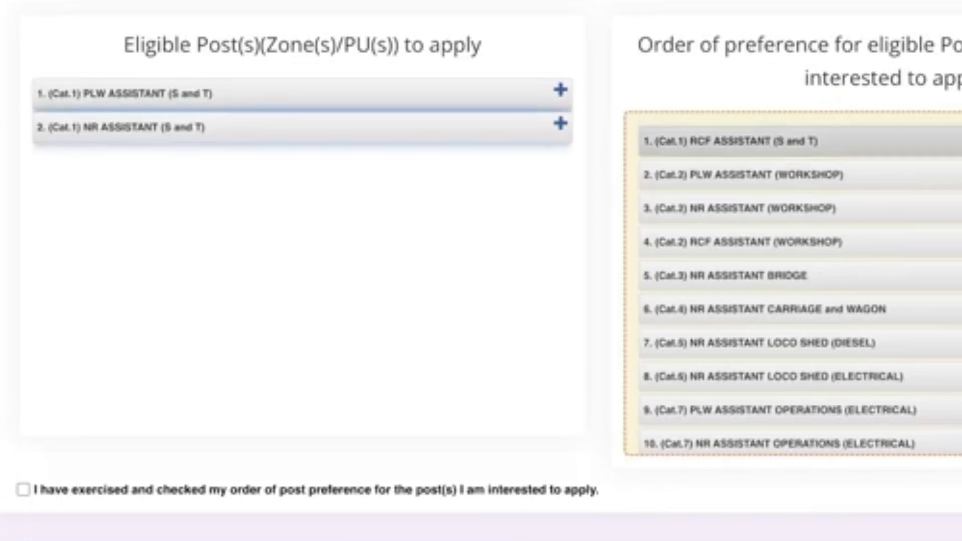
drag(951, 141, 952, 209)
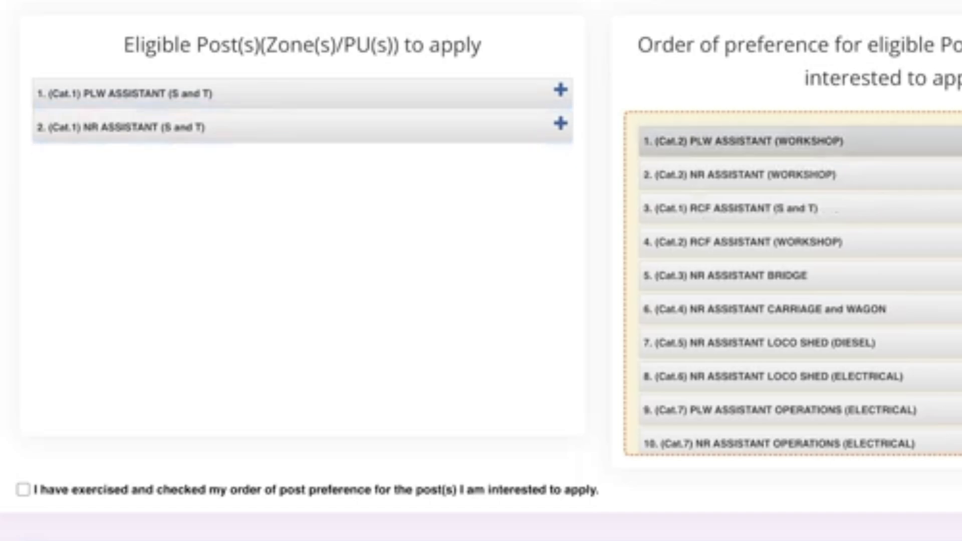
drag(951, 141, 951, 275)
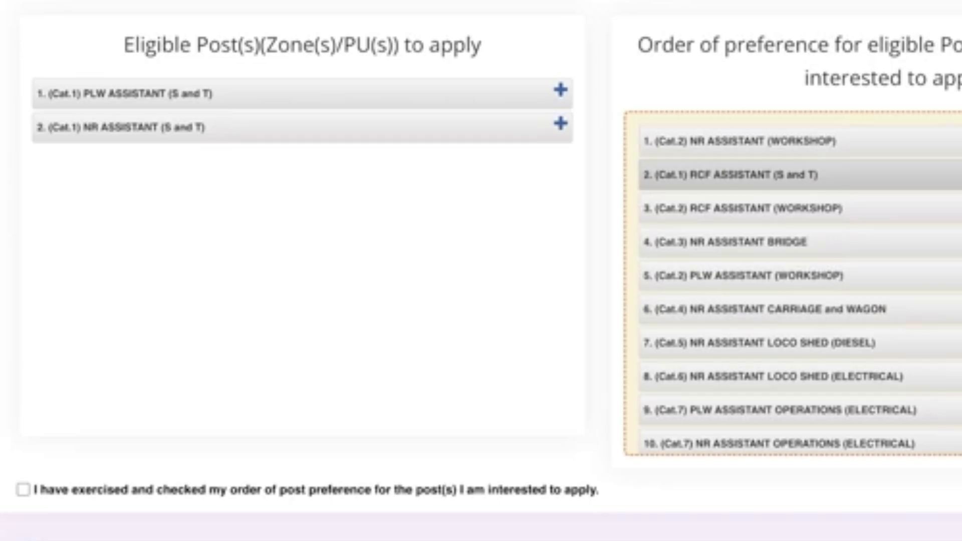
drag(951, 174, 952, 431)
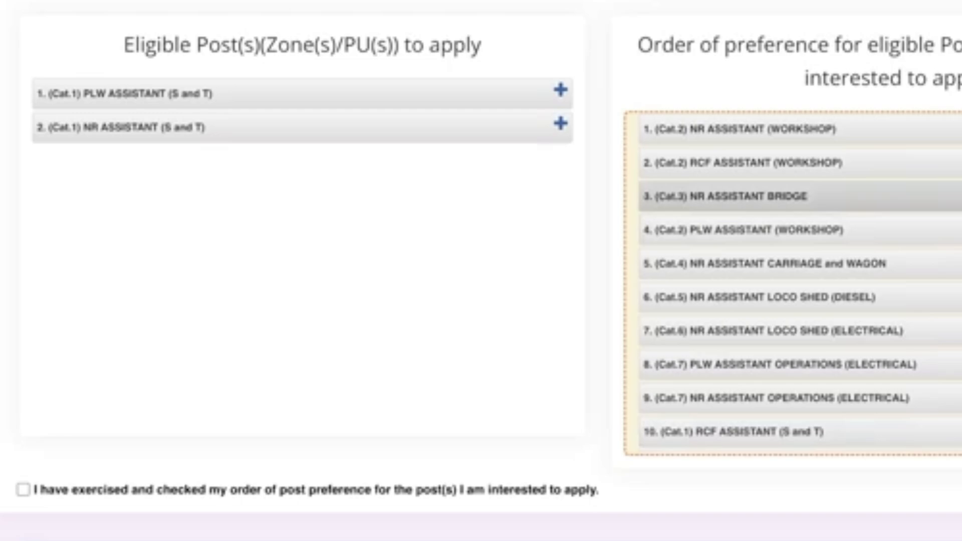
drag(951, 196, 951, 364)
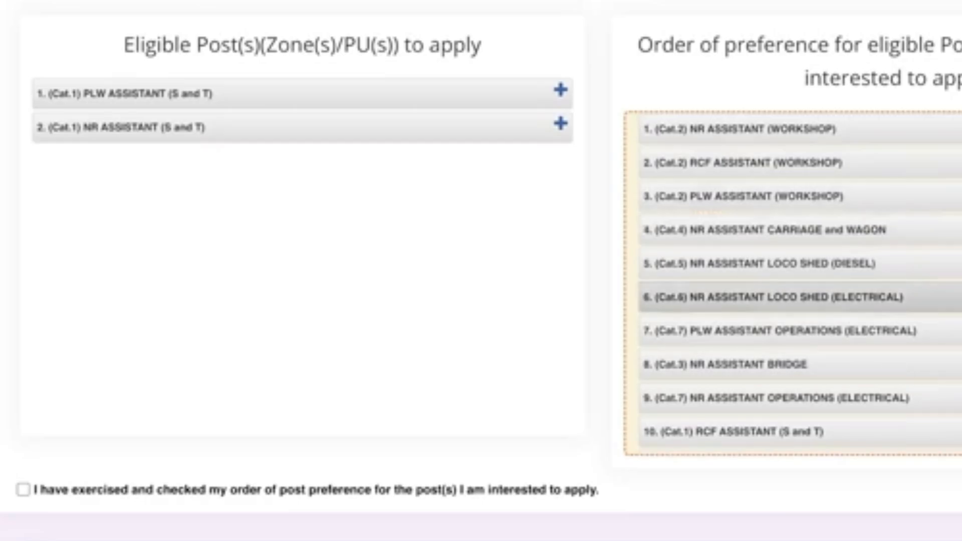
scroll(480, 271, down, 3)
scroll(481, 270, up, 3)
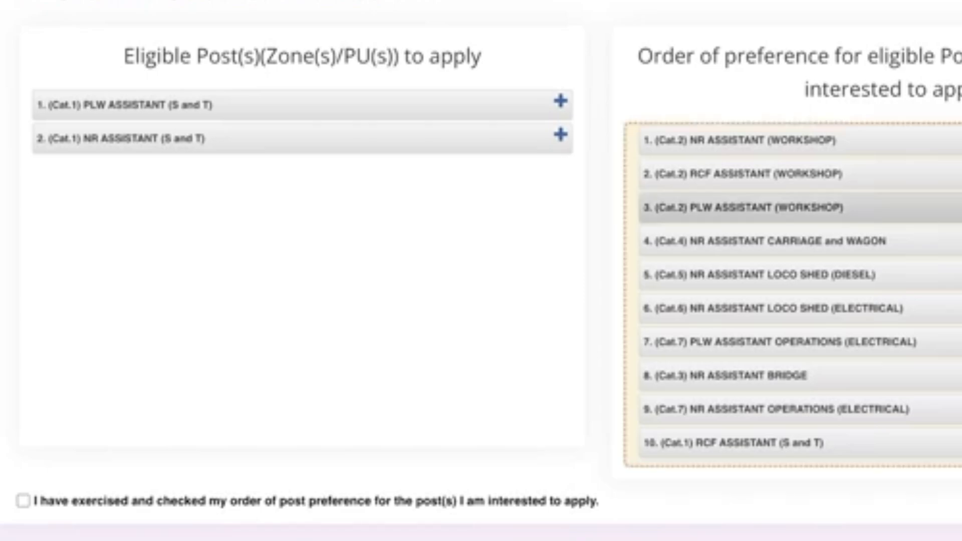
Drop NR and RCF ASSISTANT (WORKSHOP), re-add PLW and NR ASSISTANT (S and T), and move NR ASSISTANT CARRIAGE and WAGON fourth
click(958, 145)
click(958, 148)
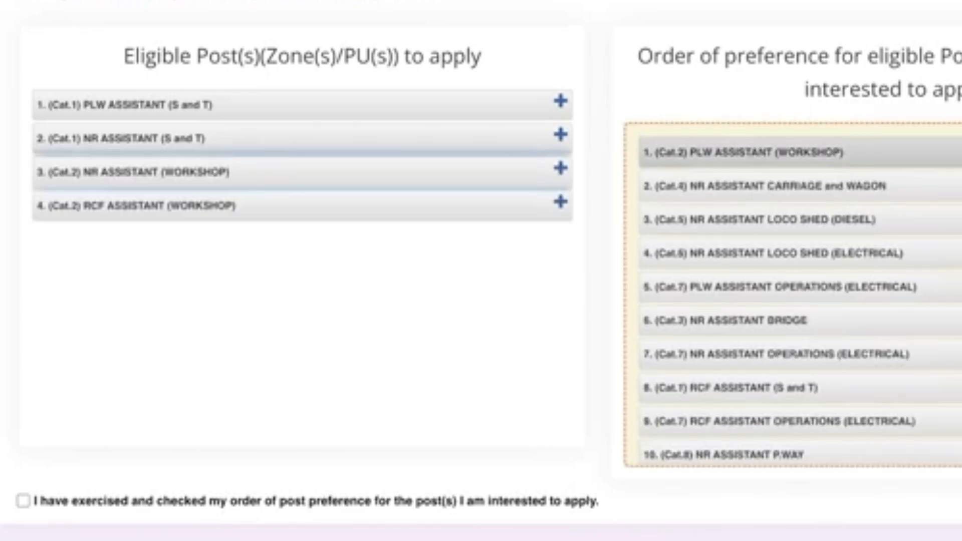
click(560, 102)
click(560, 101)
drag(766, 185, 779, 268)
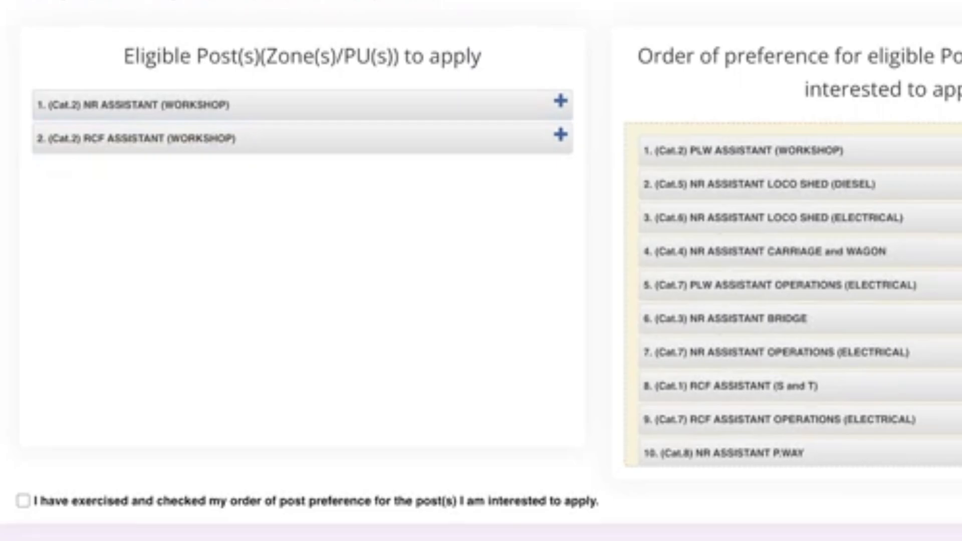
scroll(481, 300, down, 7)
Tick the preference-order and eligibility declarations and enter Chandigarh as the place
click(23, 110)
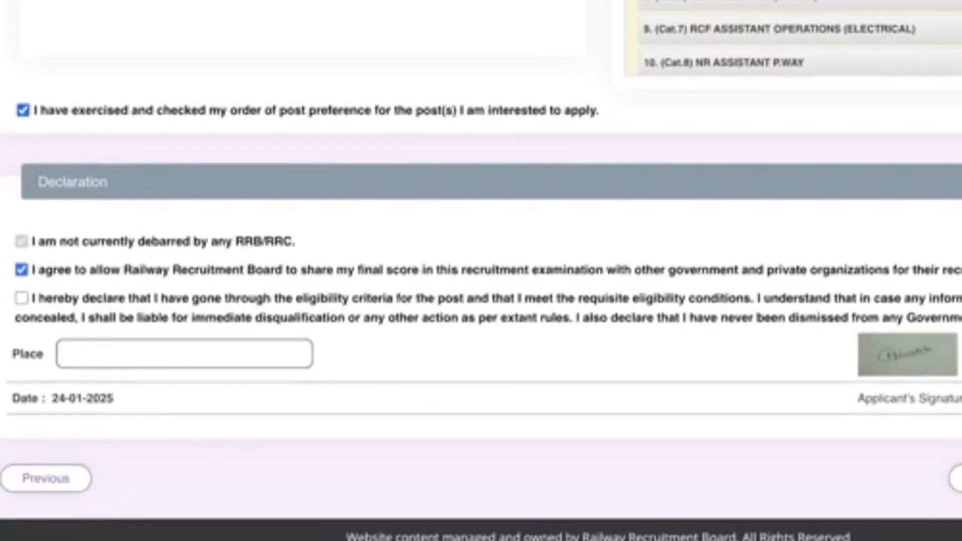
click(21, 298)
text(Chandigae)
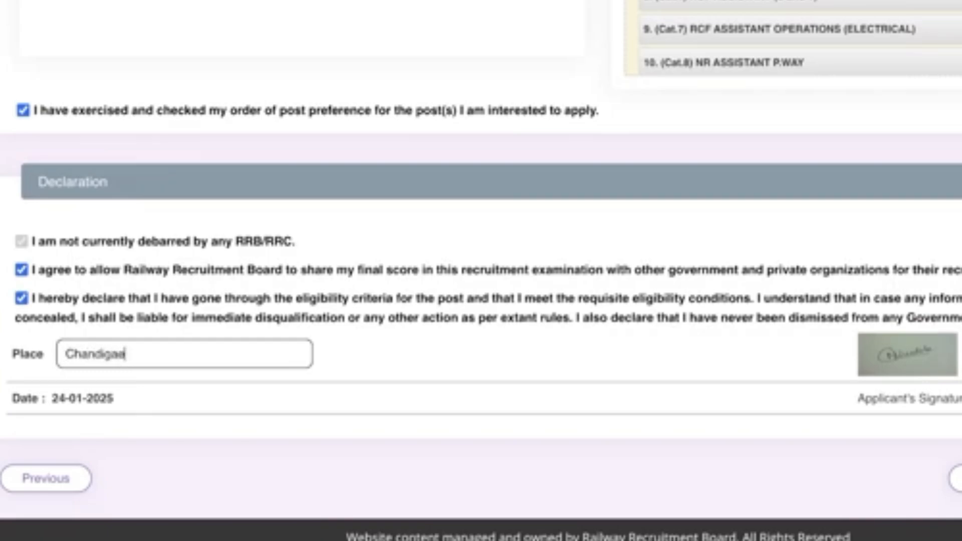
key(BackSpace)
text(rh)
Continue to the next page of the application
scroll(481, 271, up, 8)
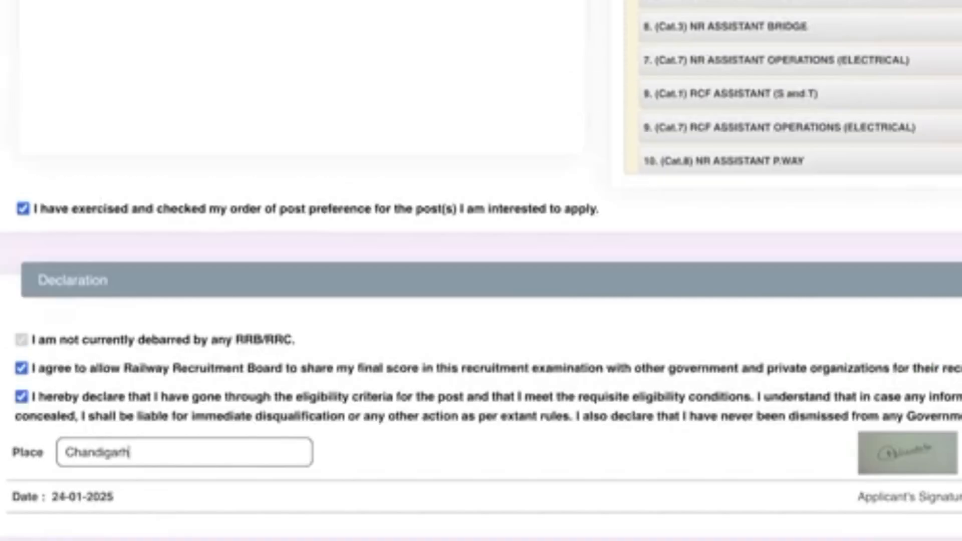
scroll(481, 271, down, 8)
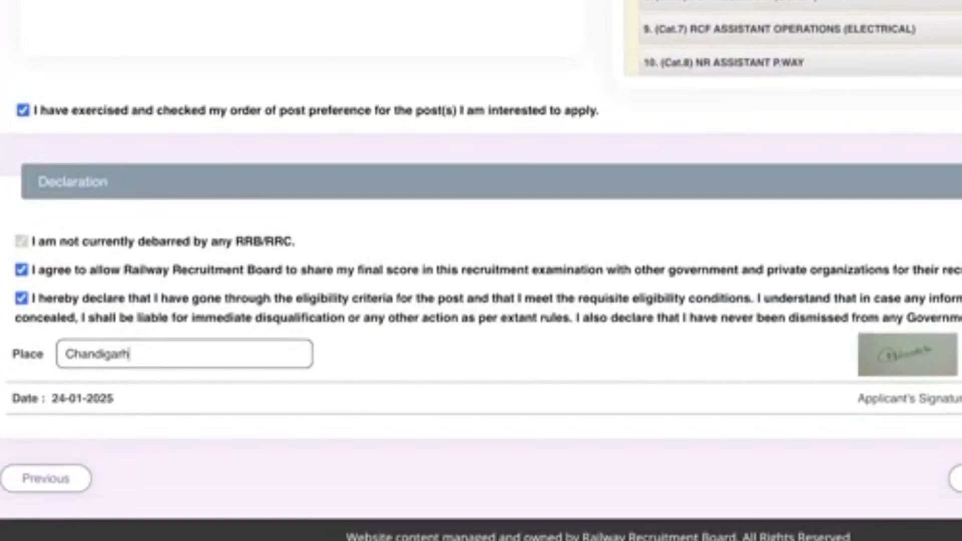
click(955, 478)
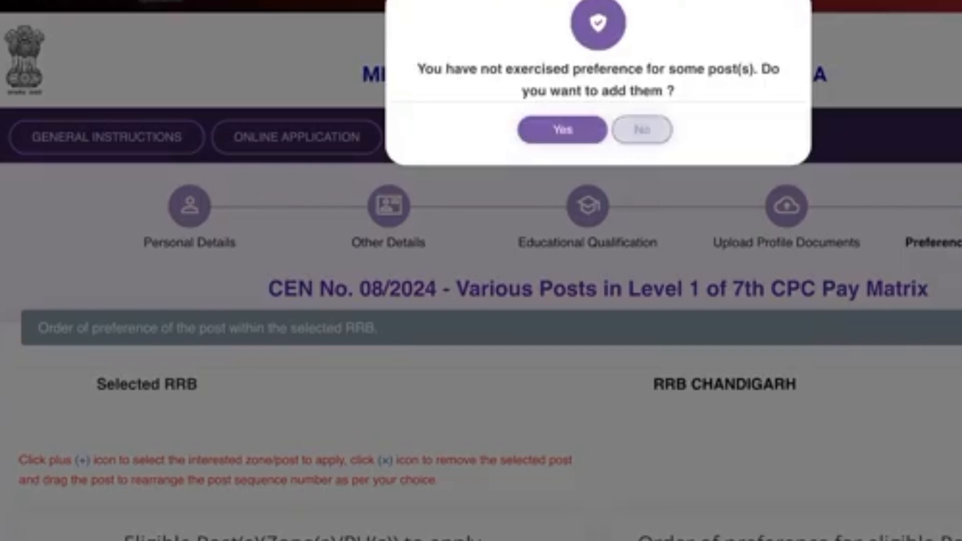
Decline adding the unexercised posts to the preferences
key(Escape)
scroll(481, 270, down, 12)
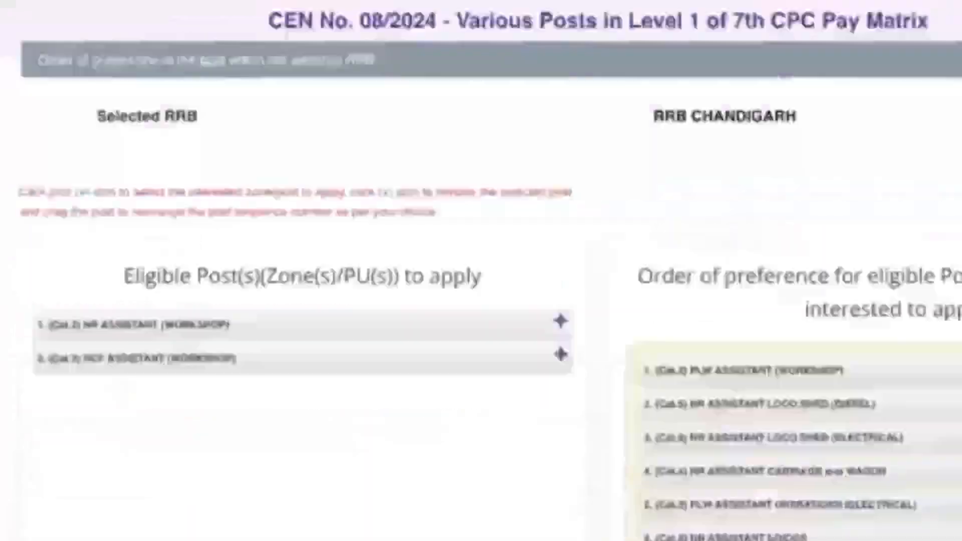
click(956, 478)
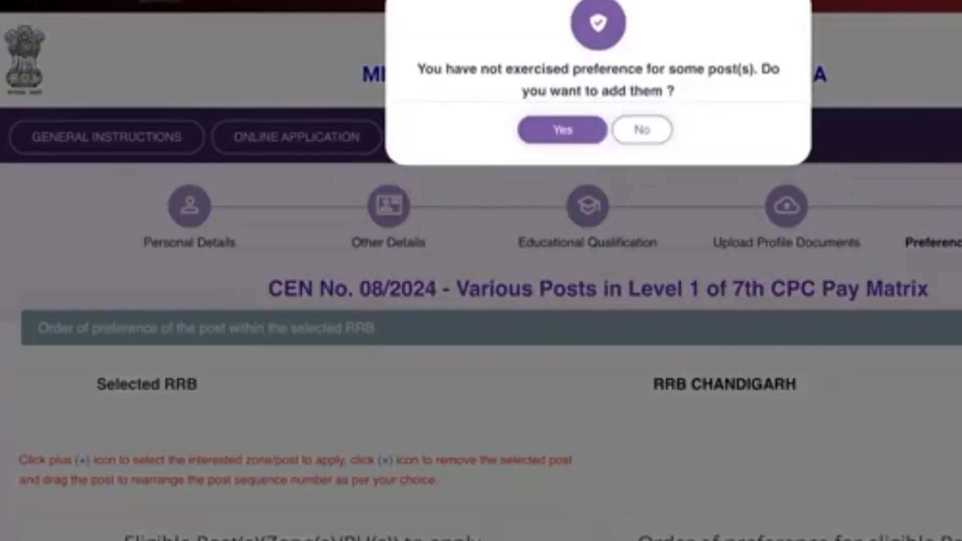
click(641, 129)
Confirm the previewed details were re-checked and submit the application
scroll(551, 271, down, 10)
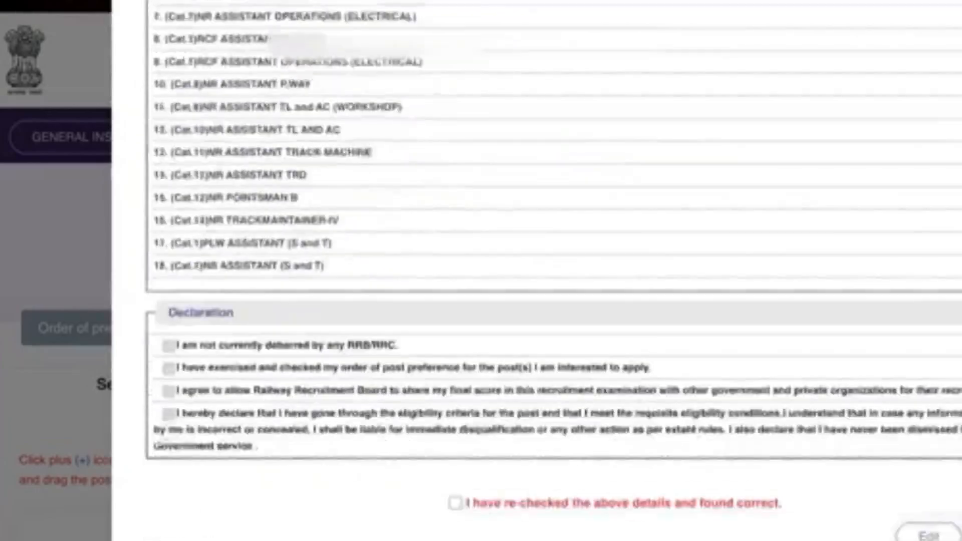
click(455, 503)
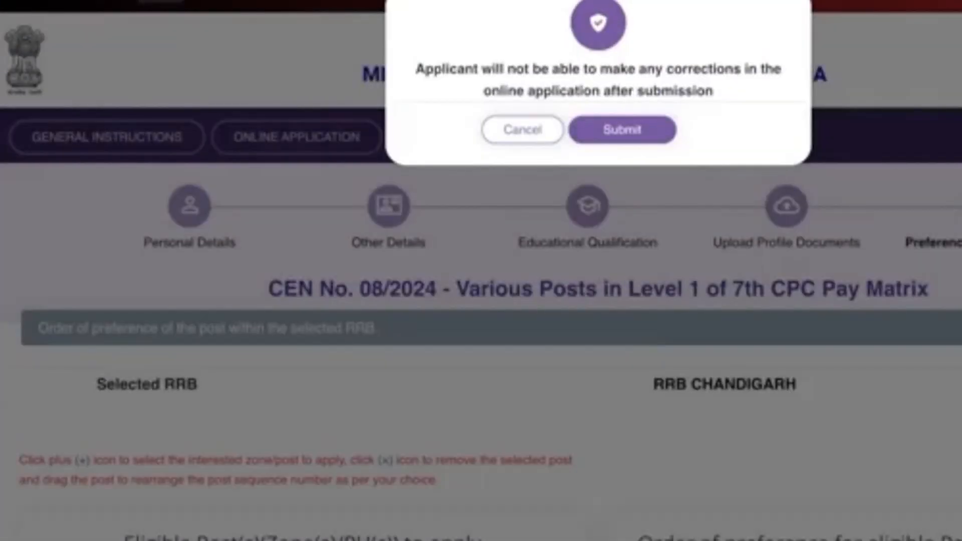
click(620, 128)
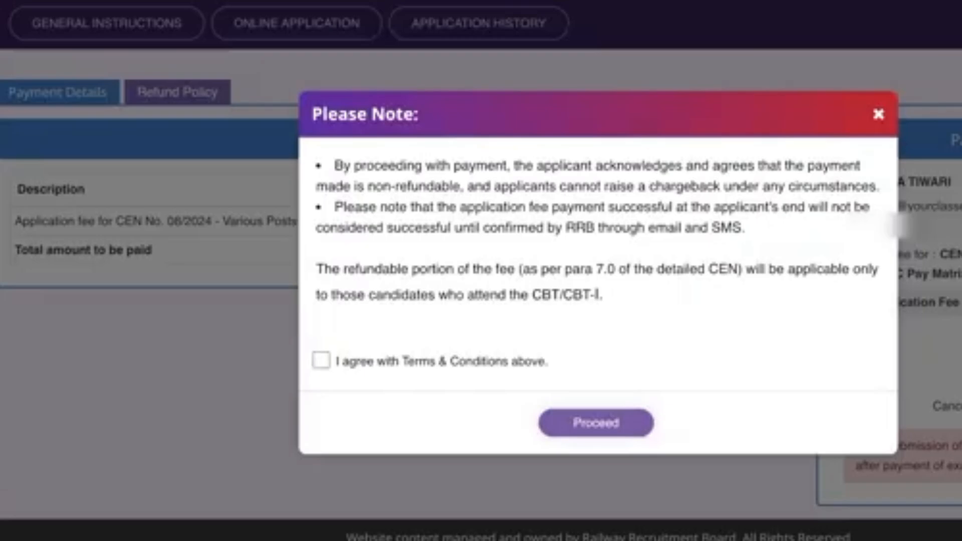
Agree to the non-refundable payment terms and proceed to SBIePay for the fee
click(321, 360)
click(596, 422)
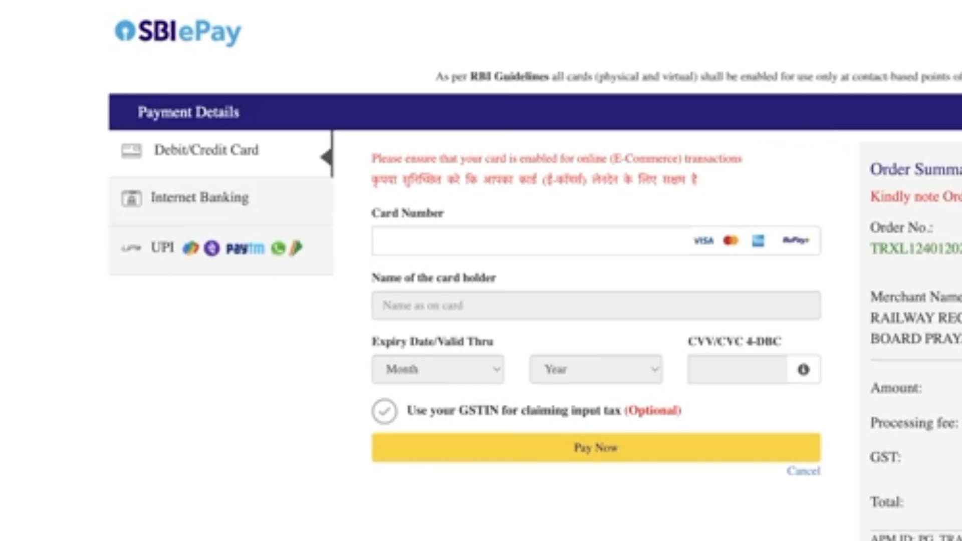
Pick UPI as the payment method, try UPI QR, then settle on Enter UPI ID
click(162, 248)
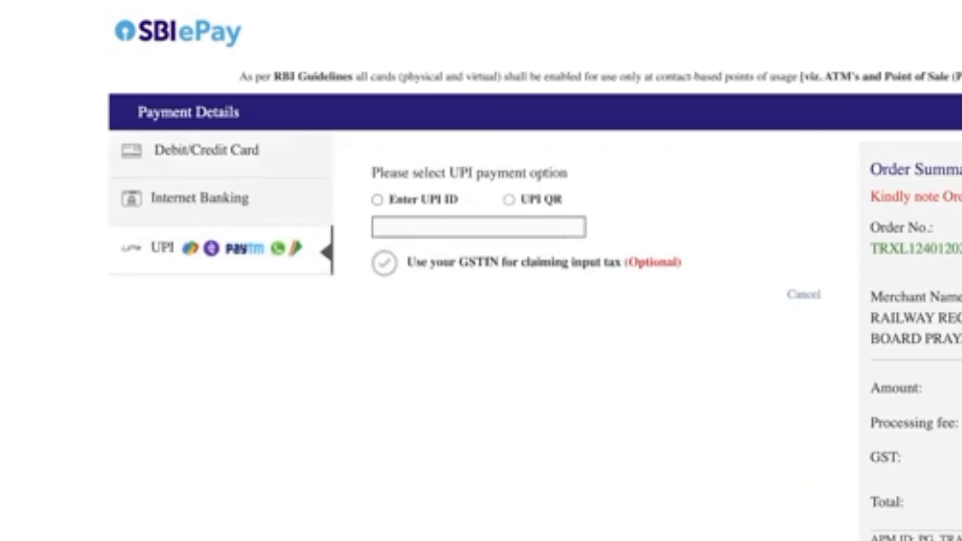
click(508, 199)
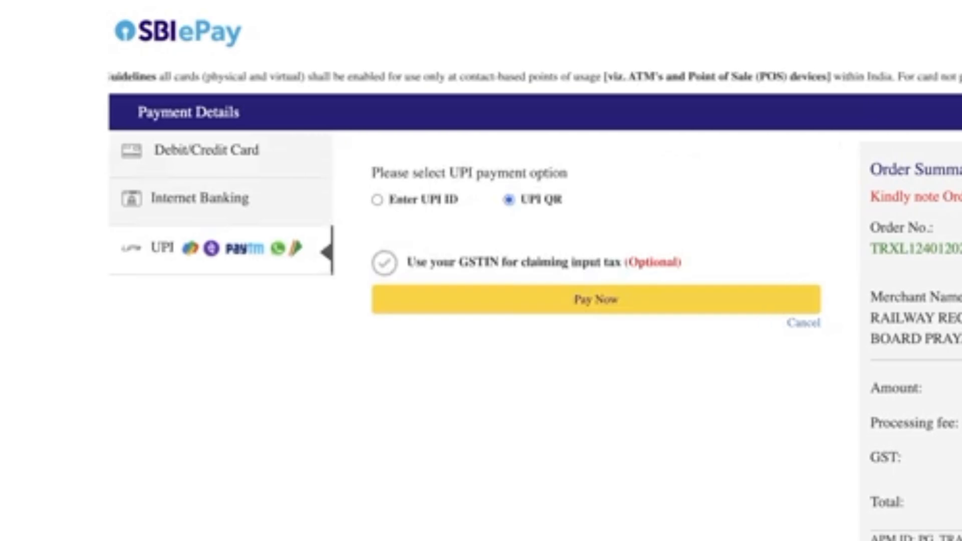
click(377, 199)
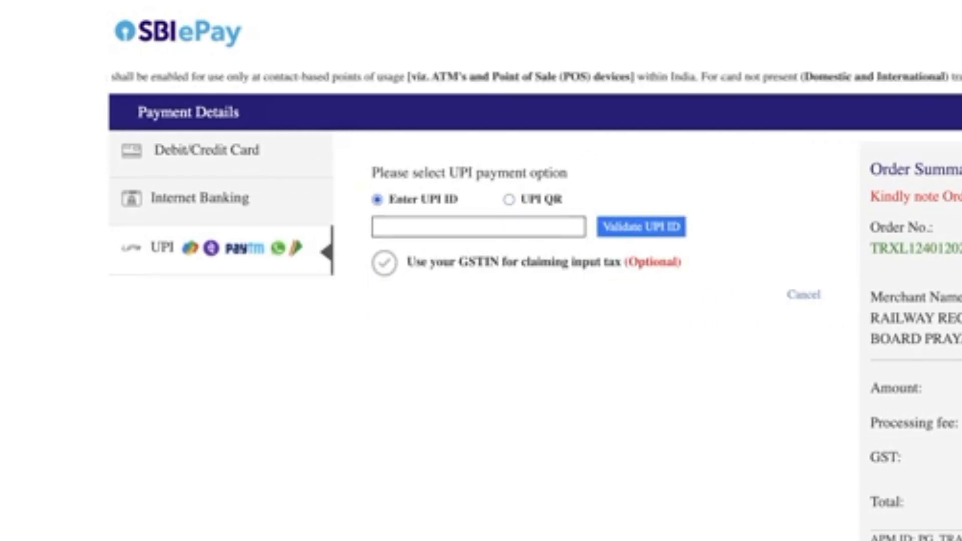